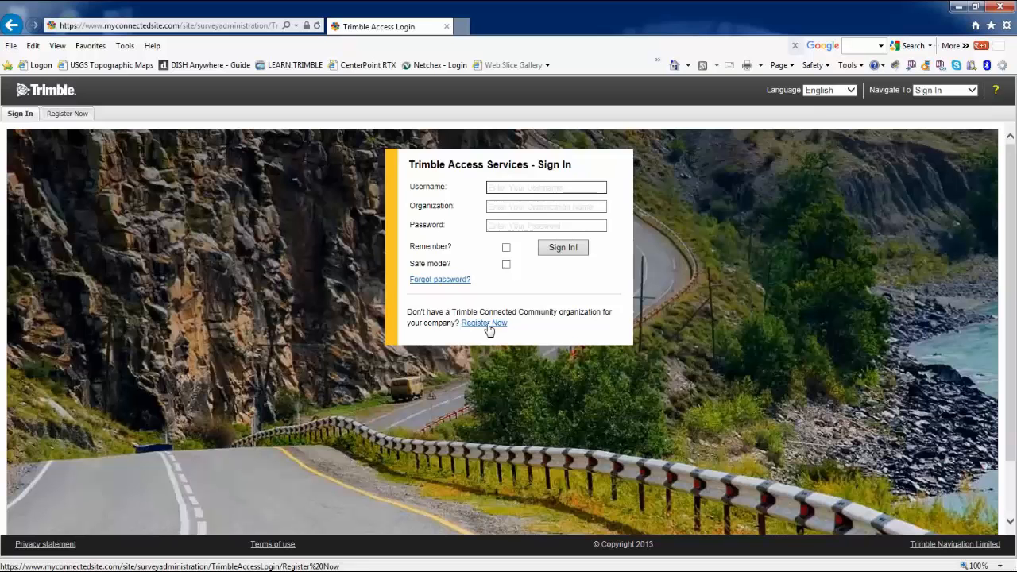
{"action": "key", "text": "alt+Tab"}
{"action": "left_click_drag", "start_coordinate": [593, 223], "coordinate": [542, 127]}
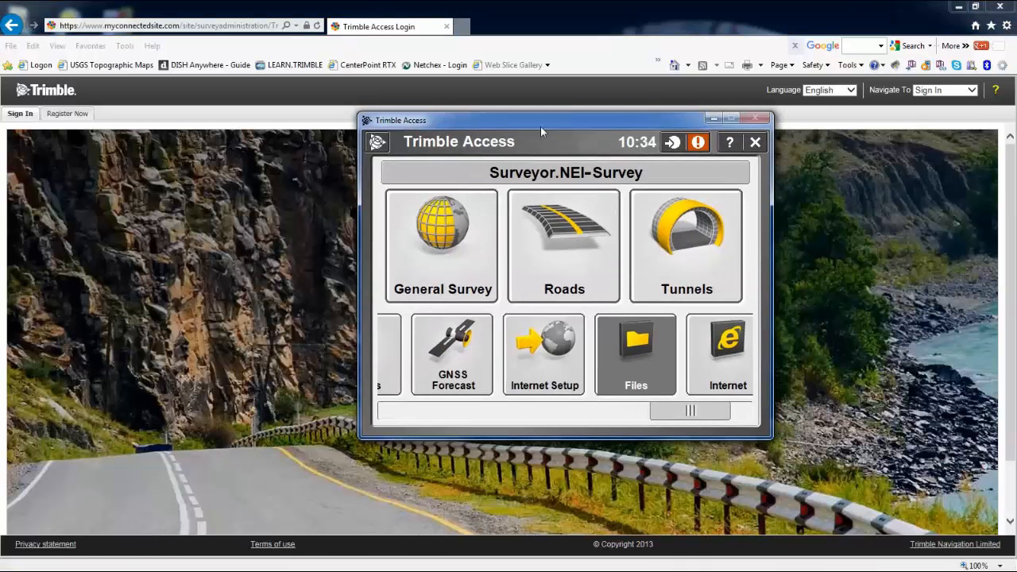
{"action": "left_click", "coordinate": [382, 146]}
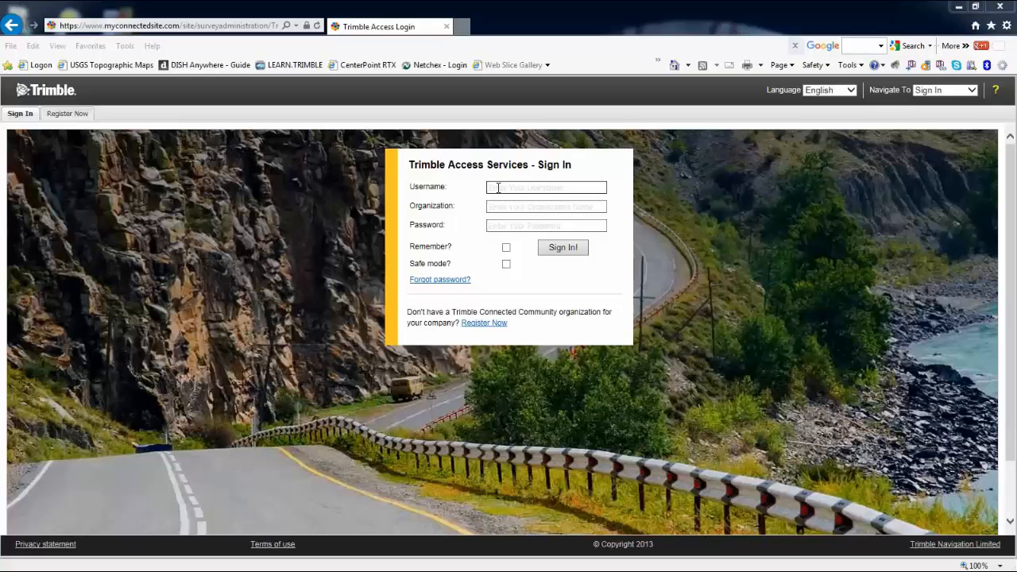
Sign in as sitemanager to the NEI-SURVEY organization with the account password
{"action": "left_click", "coordinate": [497, 188]}
{"action": "type", "text": "sitemanager"}
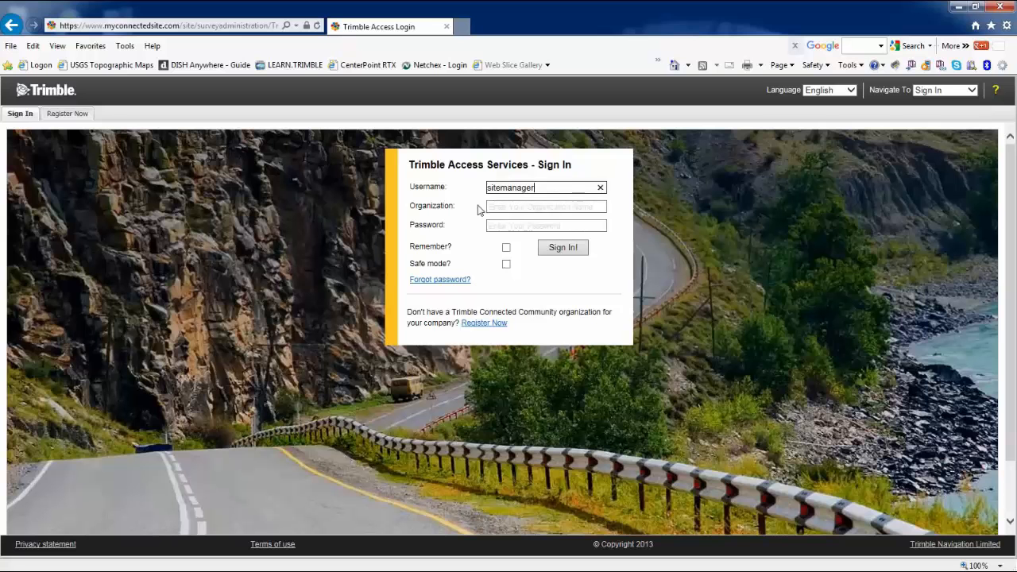
{"action": "left_click", "coordinate": [497, 207]}
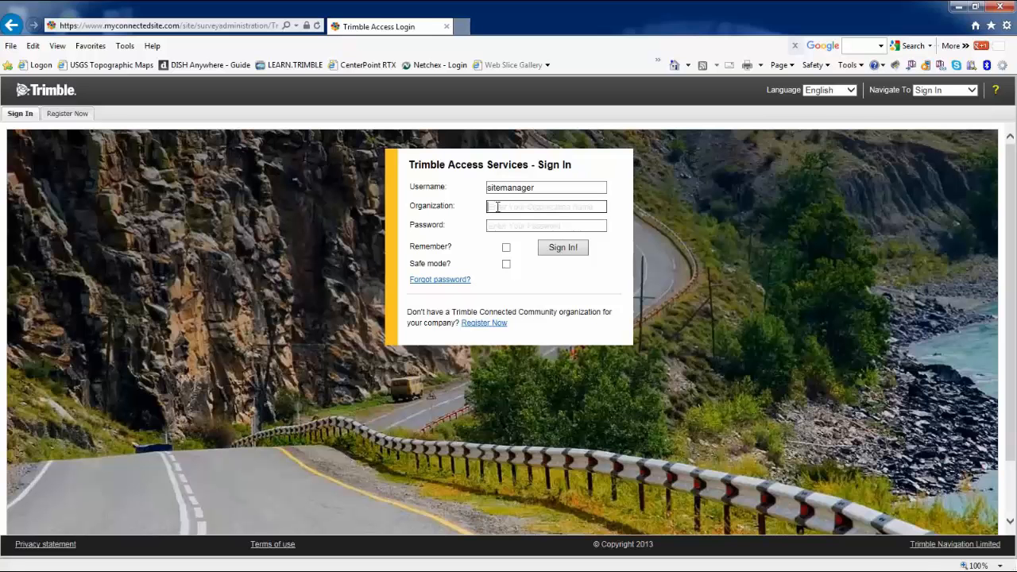
{"action": "key", "text": "Caps_Lock"}
{"action": "type", "text": "NE"}
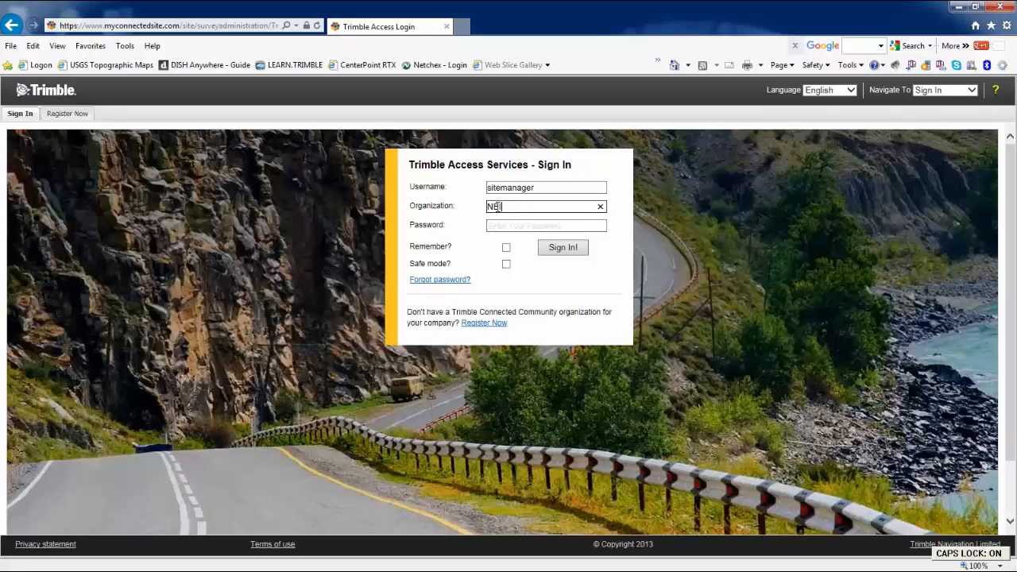
{"action": "type", "text": "-"}
{"action": "type", "text": "SURVEY"}
{"action": "key", "text": "Caps_Lock"}
{"action": "left_click", "coordinate": [504, 225]}
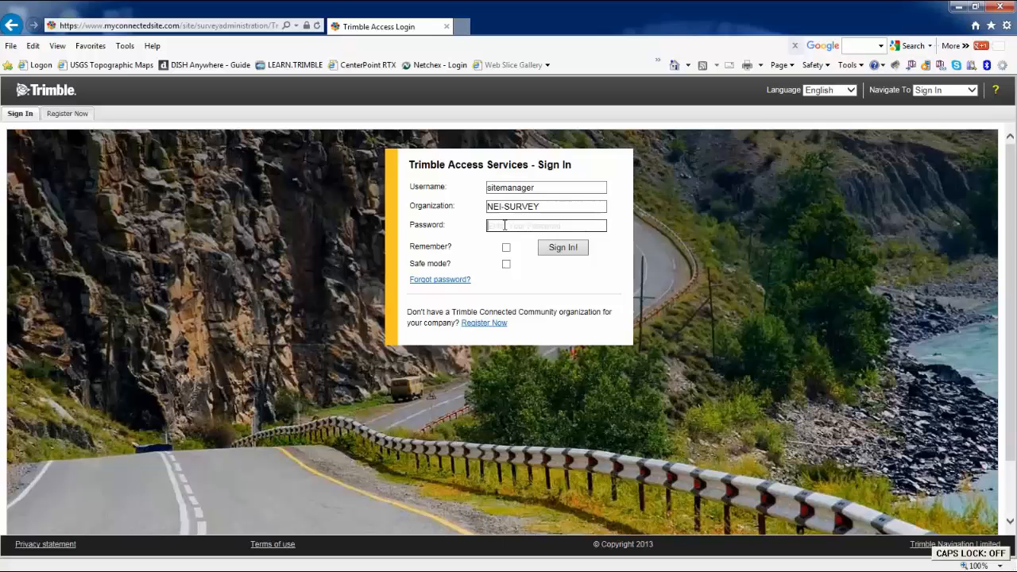
{"action": "type", "text": "••••••••••••"}
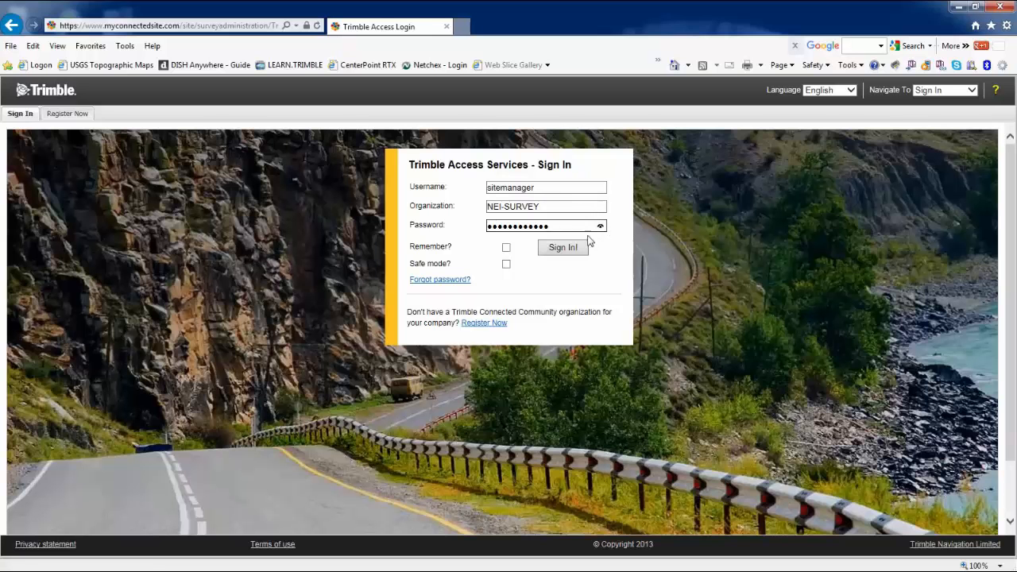
{"action": "left_click", "coordinate": [564, 247]}
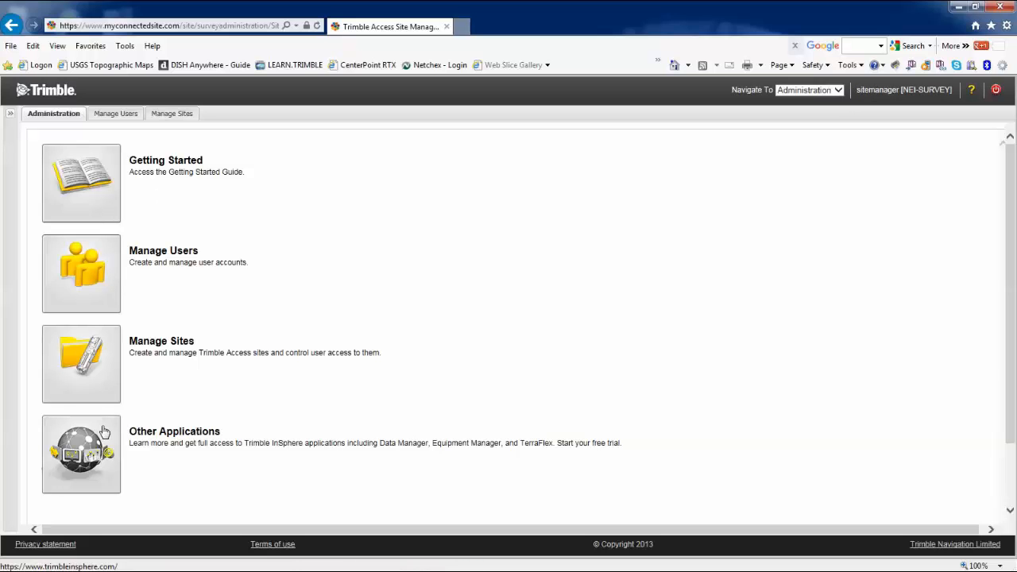
Skim the Getting Started with Trimble Access Services PDF in a new tab, then return to Administration
{"action": "left_click", "coordinate": [81, 174]}
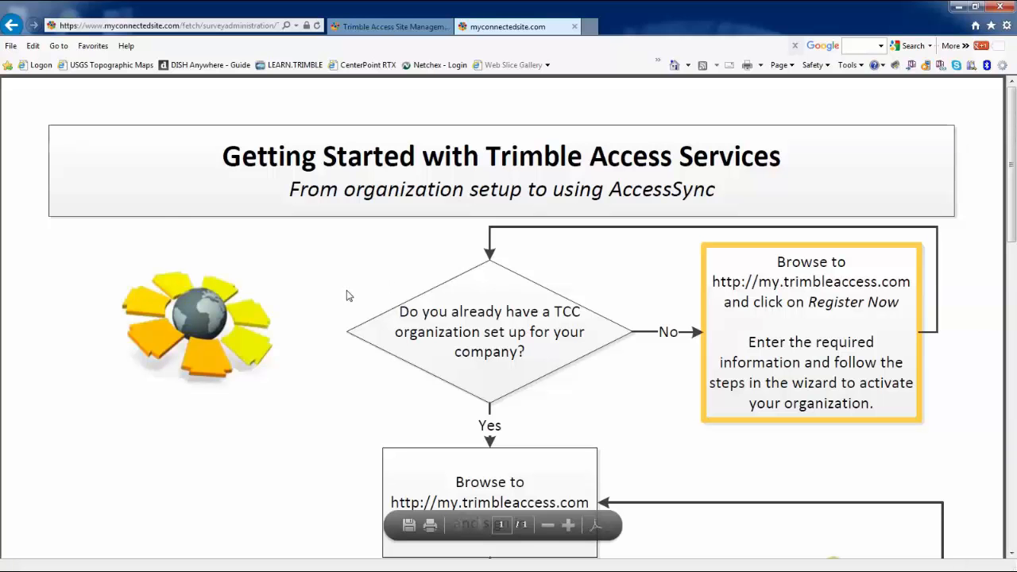
{"action": "scroll", "coordinate": [351, 298], "scroll_direction": "down", "scroll_amount": 3}
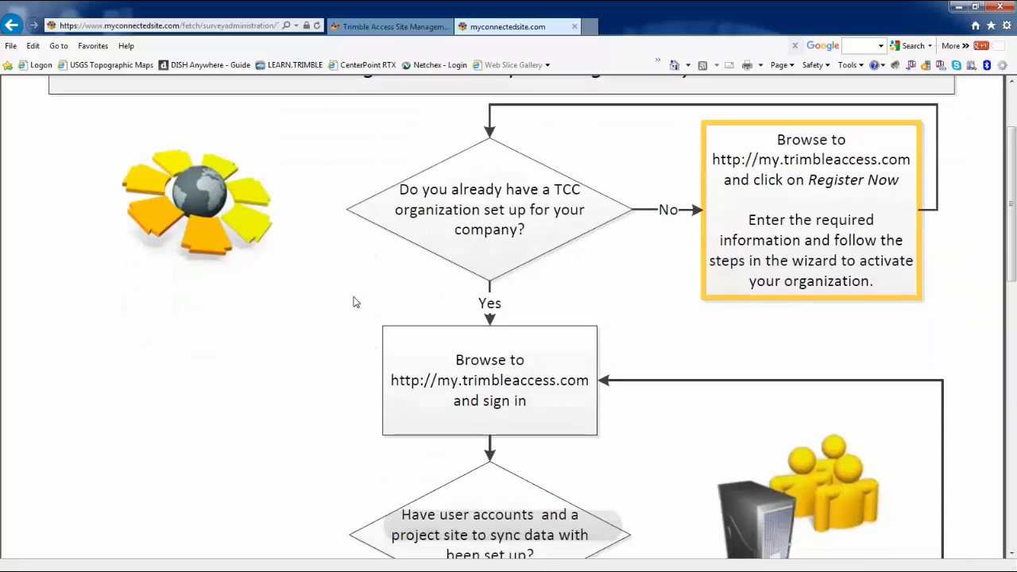
{"action": "scroll", "coordinate": [355, 301], "scroll_direction": "down", "scroll_amount": 1}
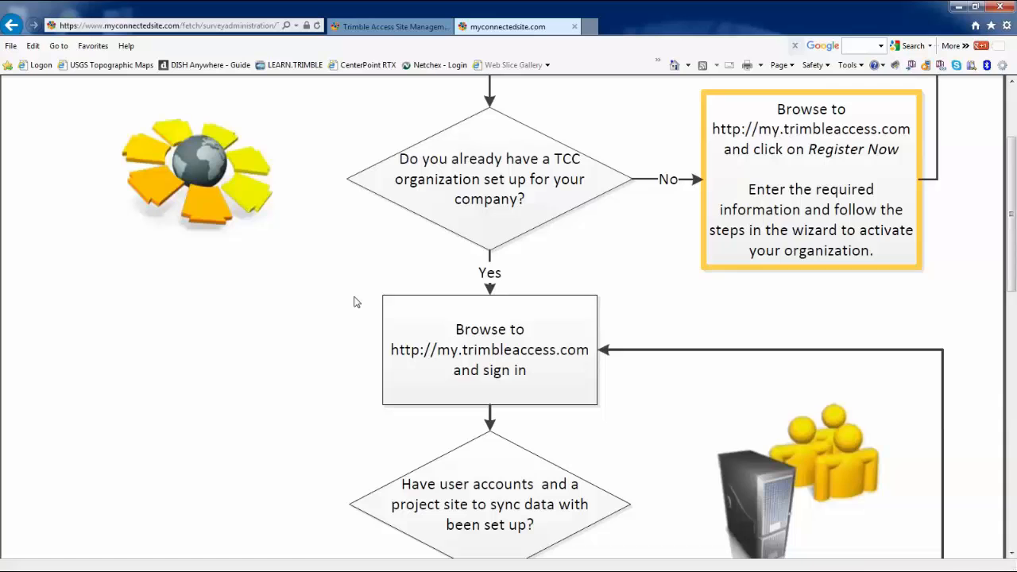
{"action": "scroll", "coordinate": [362, 305], "scroll_direction": "up", "scroll_amount": 4}
{"action": "left_click", "coordinate": [395, 27]}
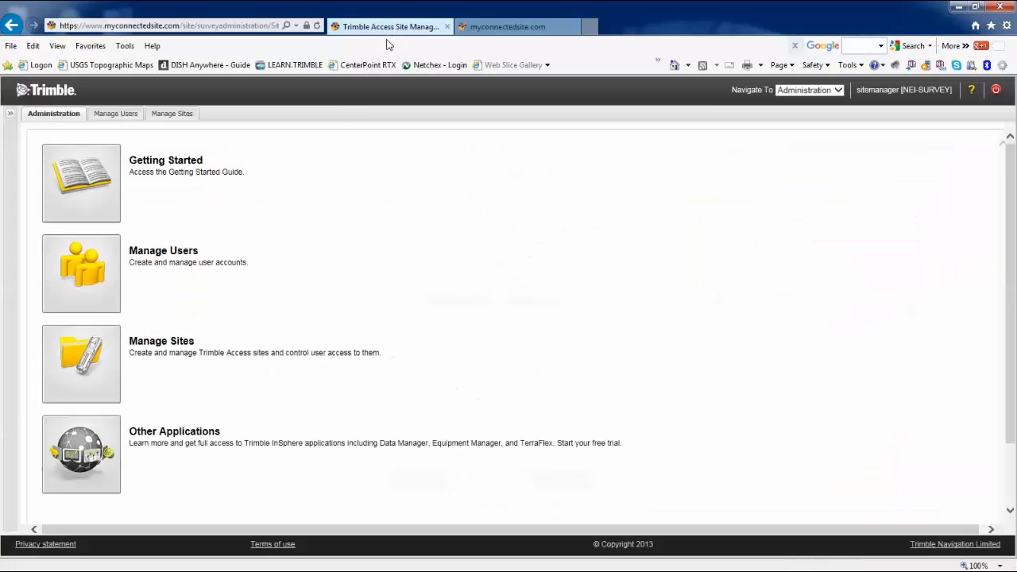
Enter new user NEISurveyor's password, the user's e-mail and time zone, then continue to site permissions
{"action": "left_click", "coordinate": [96, 280]}
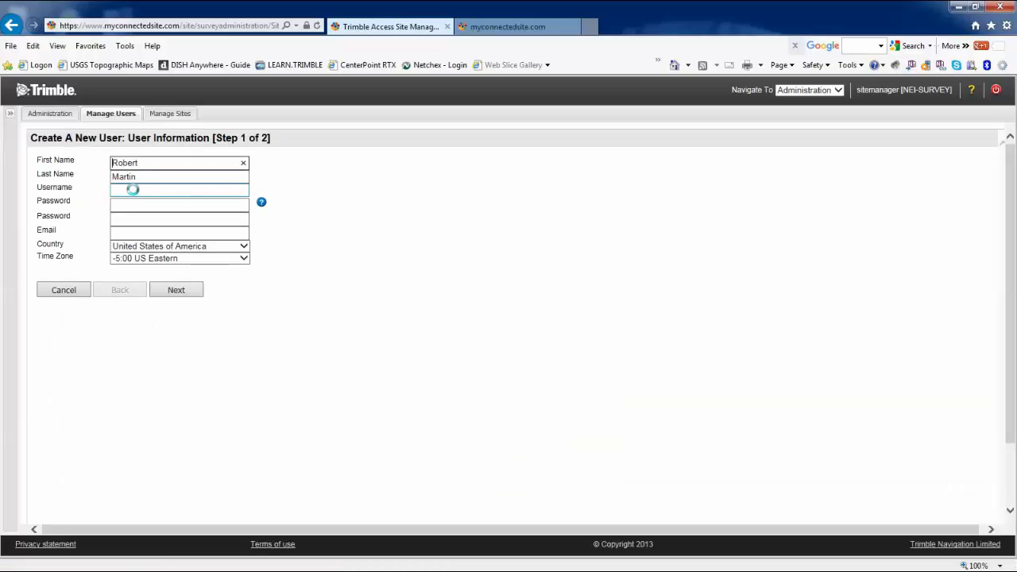
{"action": "left_click", "coordinate": [127, 190]}
{"action": "type", "text": "NEISurveyor"}
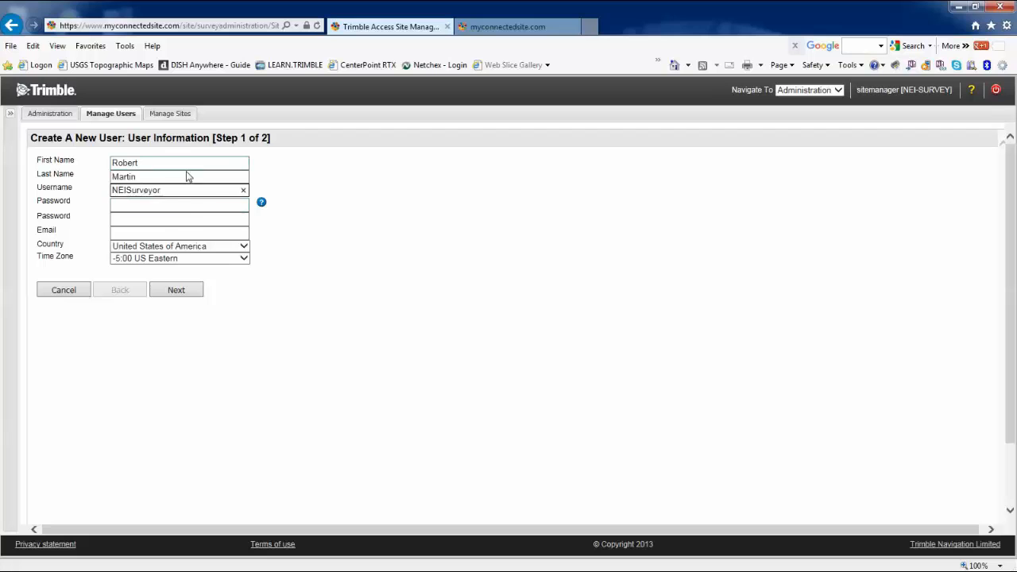
{"action": "left_click", "coordinate": [137, 206]}
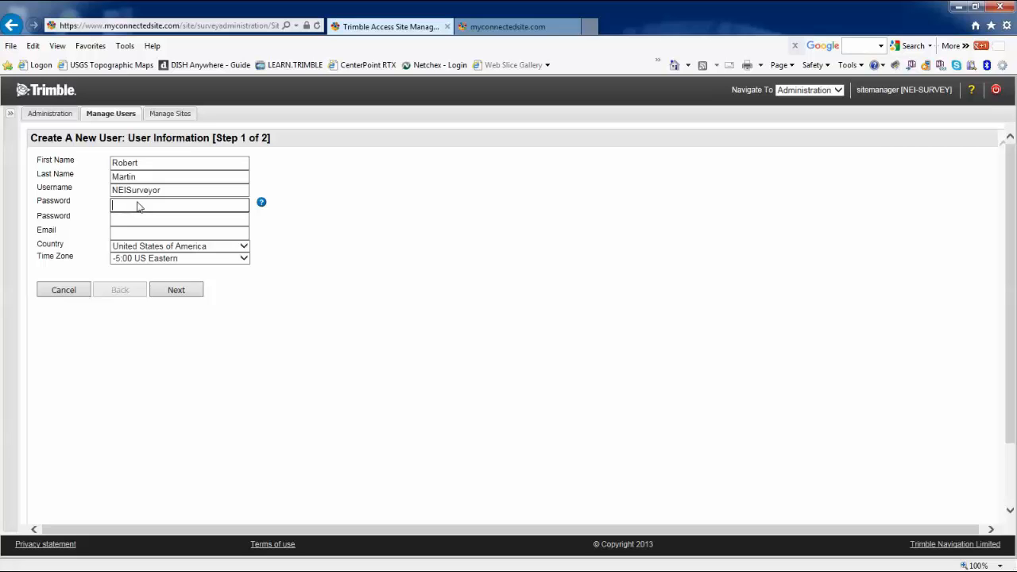
{"action": "left_click", "coordinate": [141, 233]}
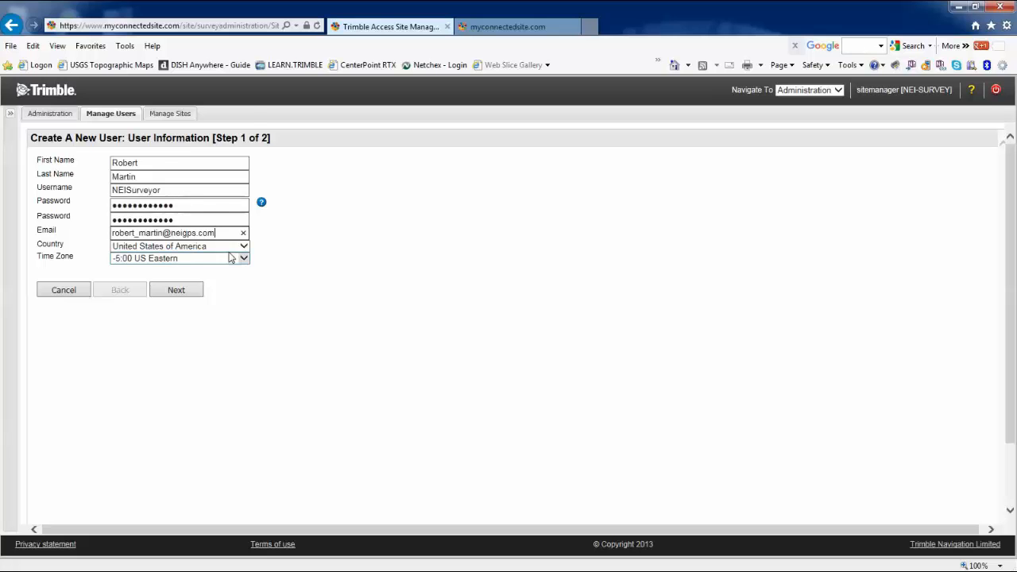
{"action": "left_click", "coordinate": [243, 258]}
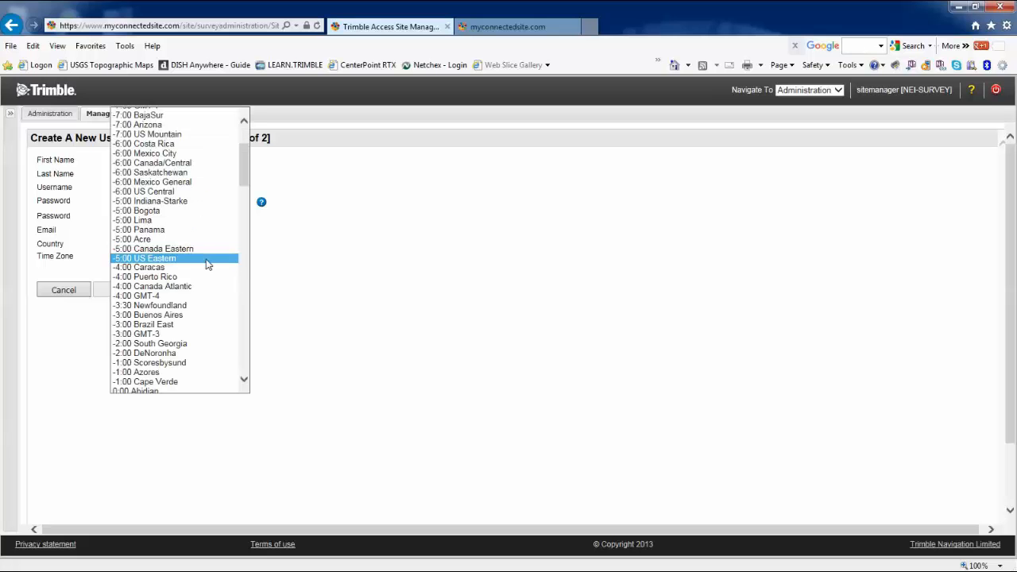
{"action": "left_click", "coordinate": [159, 191]}
{"action": "left_click", "coordinate": [183, 290]}
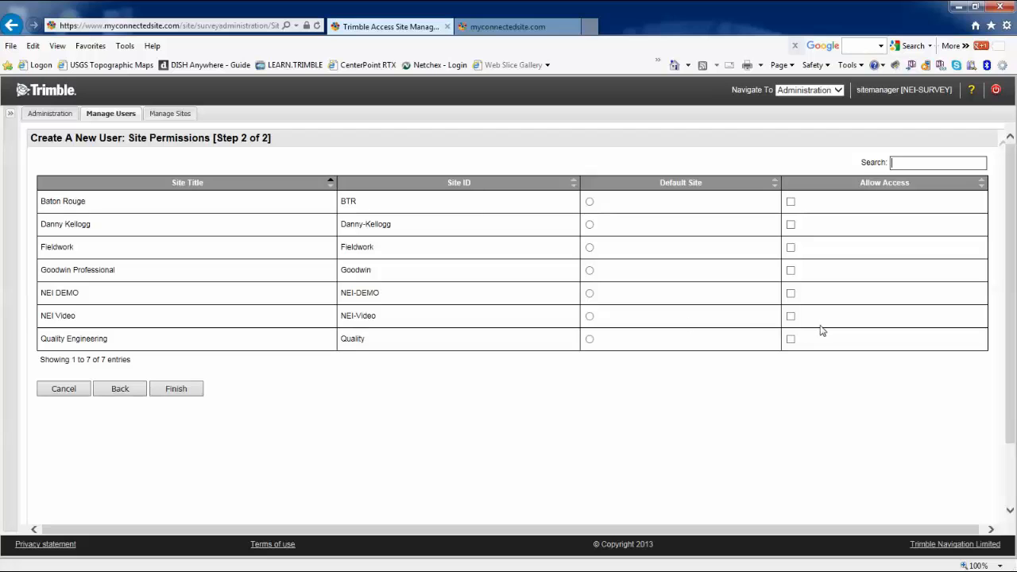
Allow the new user access to NEI Video and Fieldwork, create the account, and list all sites
{"action": "left_click", "coordinate": [791, 317]}
{"action": "left_click", "coordinate": [790, 248]}
{"action": "left_click", "coordinate": [182, 387]}
{"action": "left_click", "coordinate": [167, 112]}
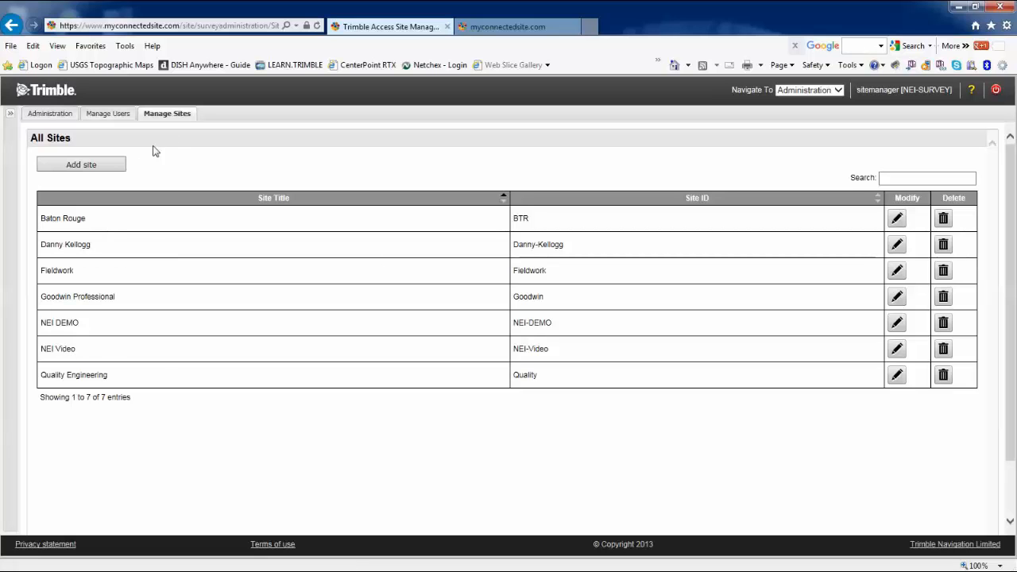
Confirm NEISurveyor appears among the 12 users, then sign out of the site manager account
{"action": "left_click", "coordinate": [105, 169]}
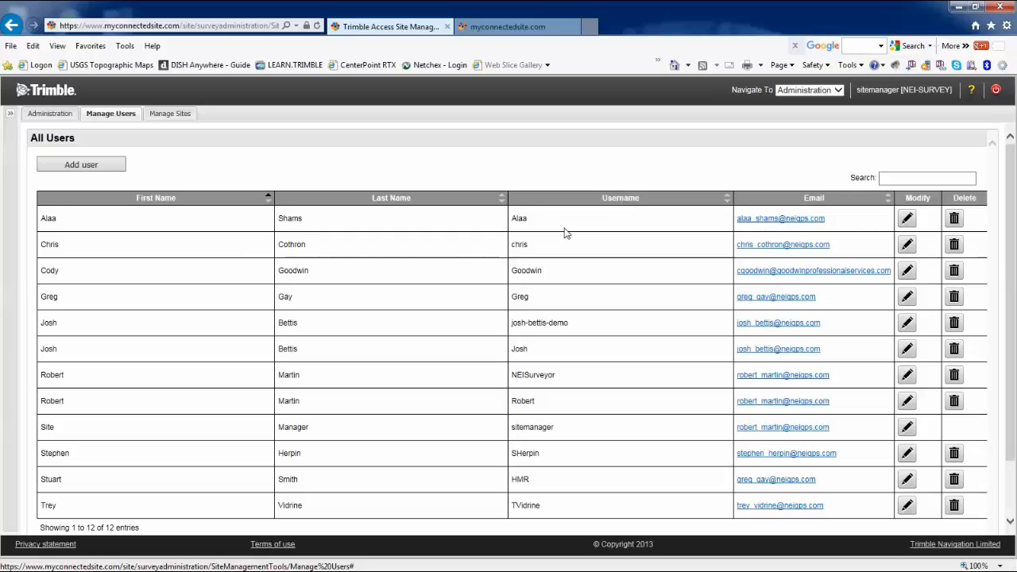
{"action": "left_click", "coordinate": [996, 90]}
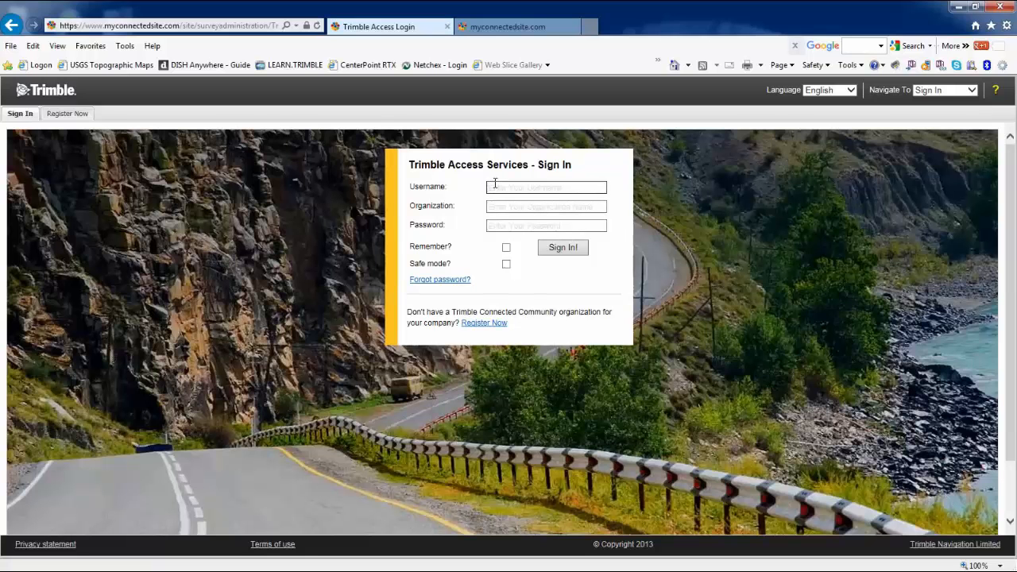
Sign in as NEISurveyor to NEI-SURVEY and accept the TCC Terms of Use
{"action": "type", "text": "NEISurveyor"}
{"action": "left_click", "coordinate": [521, 205]}
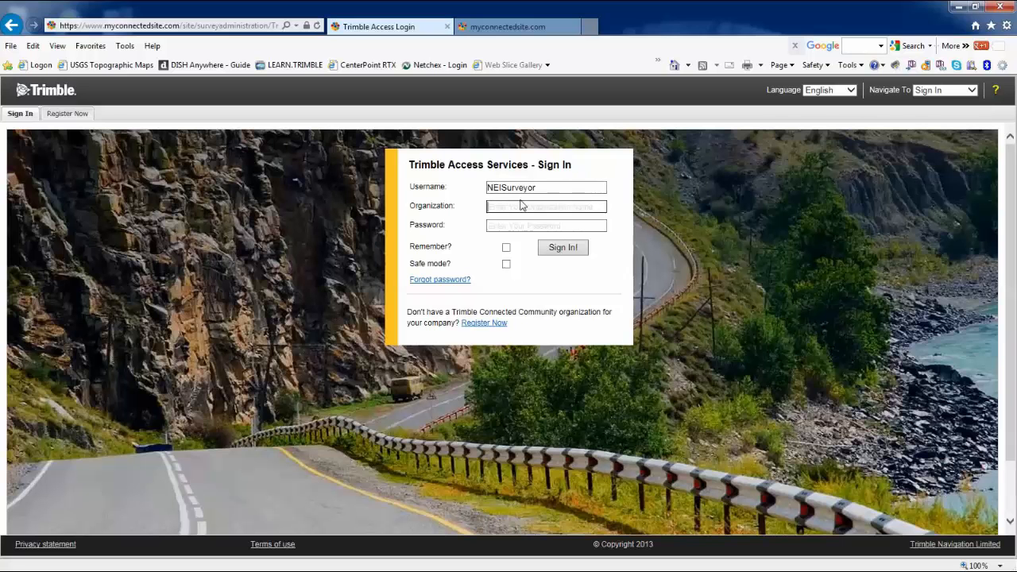
{"action": "type", "text": "NEI-SURVEY"}
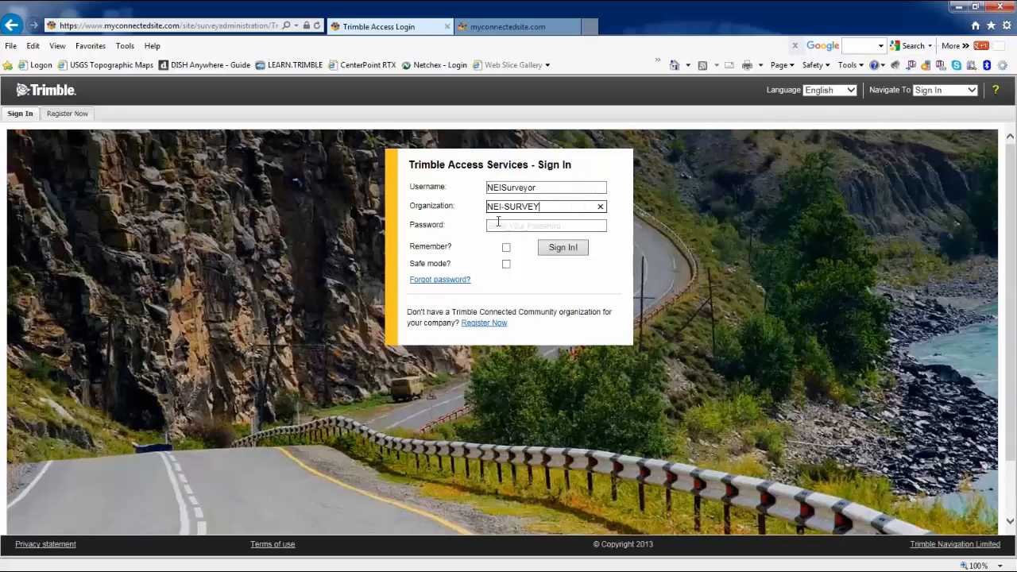
{"action": "left_click", "coordinate": [495, 222]}
{"action": "key", "text": "Caps_Lock"}
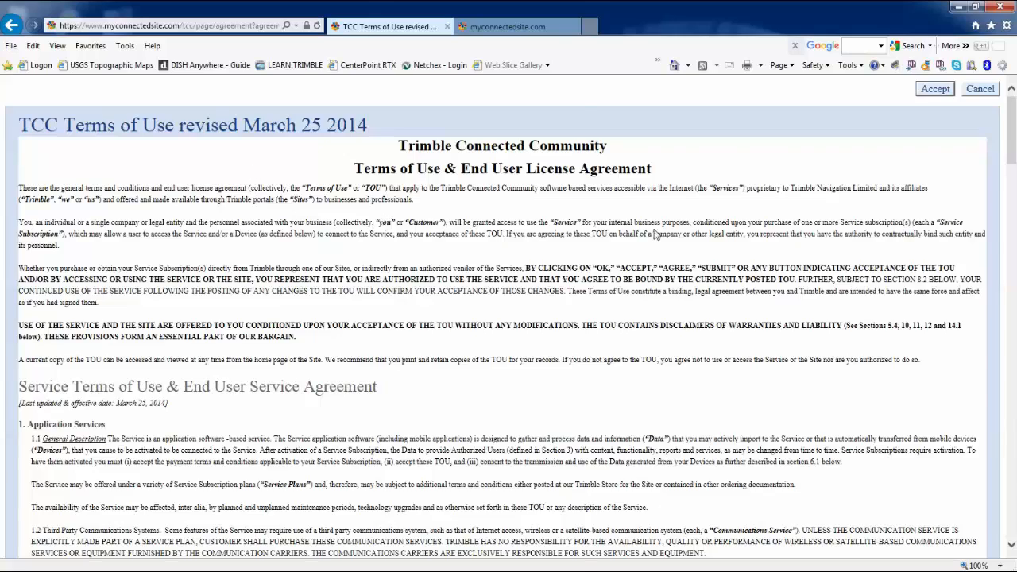
{"action": "left_click_drag", "start_coordinate": [1012, 148], "coordinate": [1014, 522]}
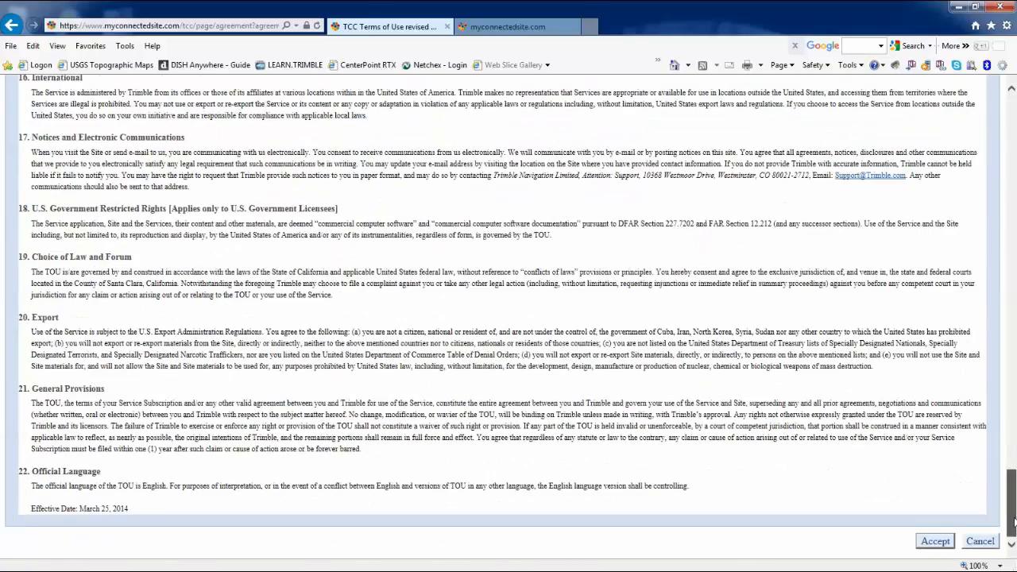
{"action": "left_click", "coordinate": [935, 542]}
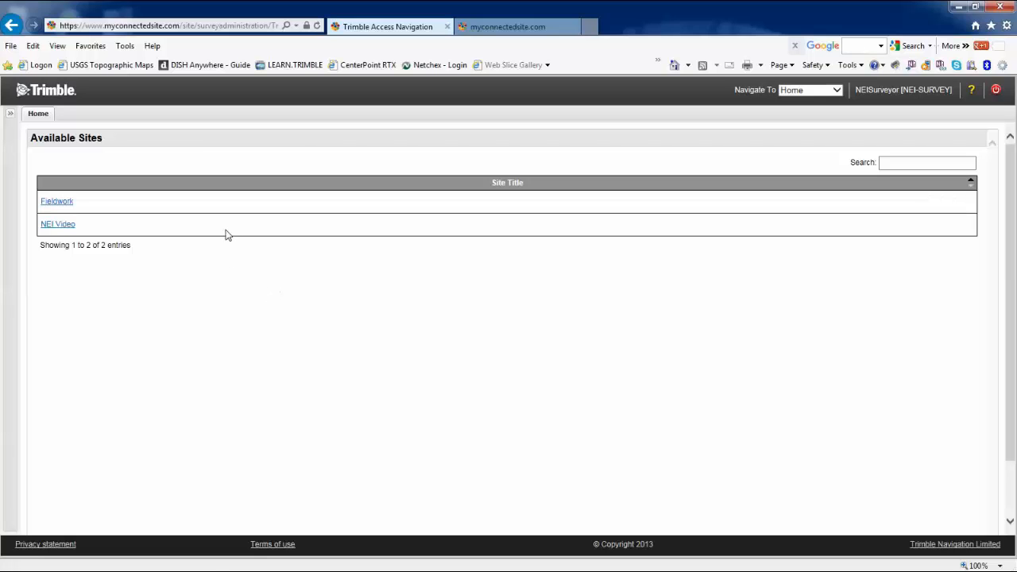
Go to NEI Video's Manage Files page and expand the NEISurveyor folder
{"action": "left_click", "coordinate": [64, 225]}
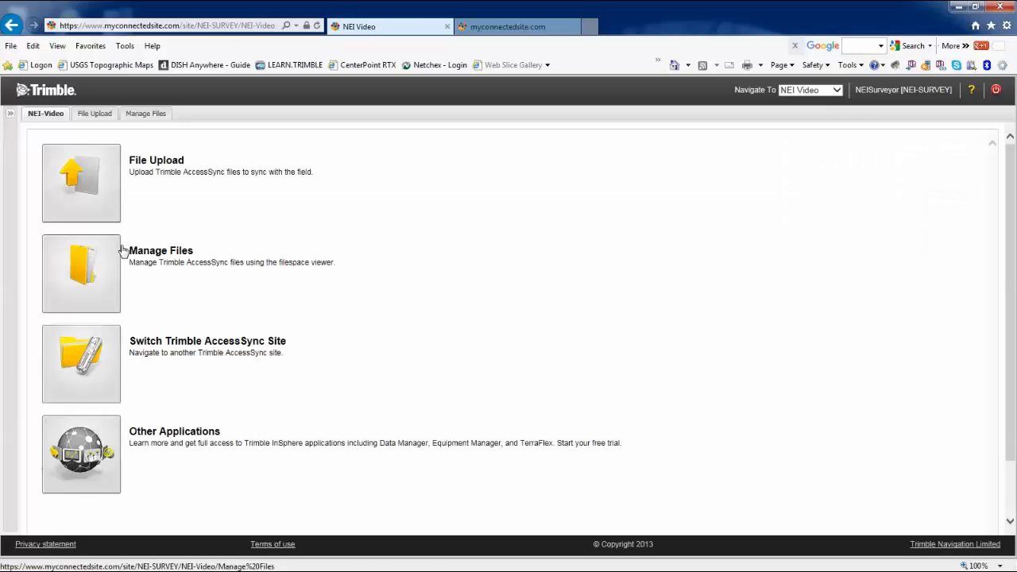
{"action": "left_click", "coordinate": [93, 278]}
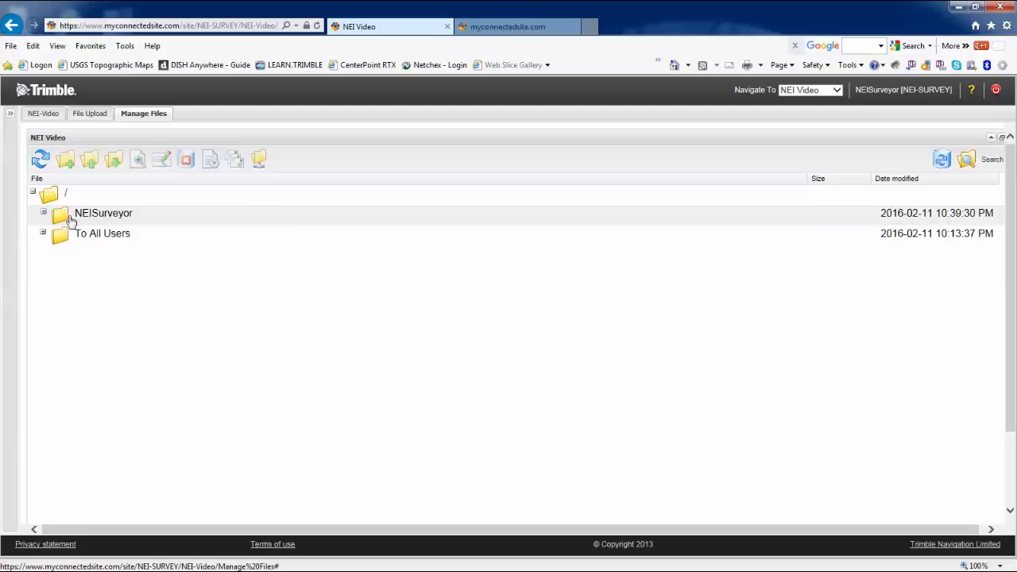
{"action": "left_click", "coordinate": [44, 213]}
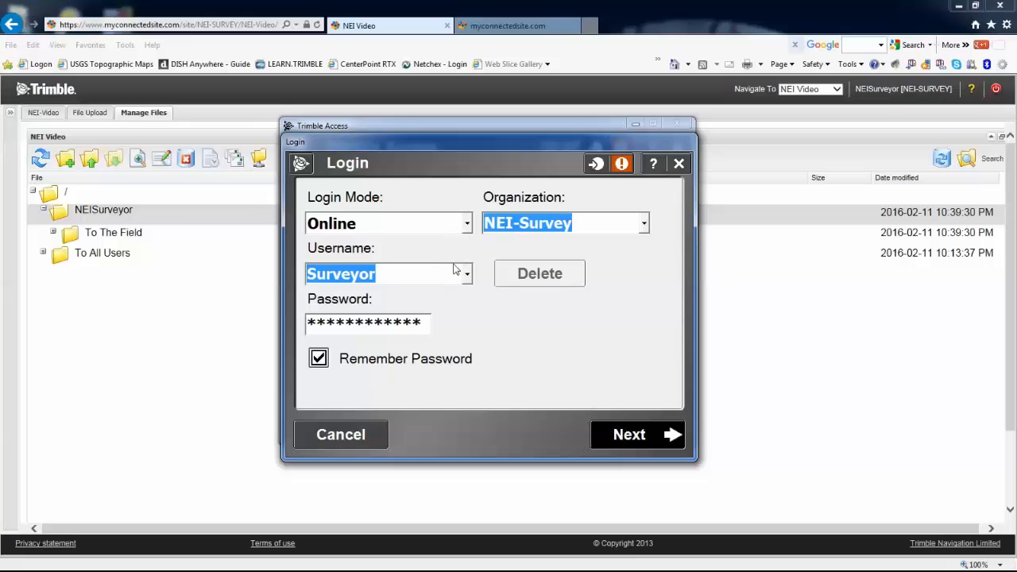
Log in online as NEISurveyor and connect to the NEI-SURVEY/NEI-Video site
{"action": "type", "text": "NEISurveyor"}
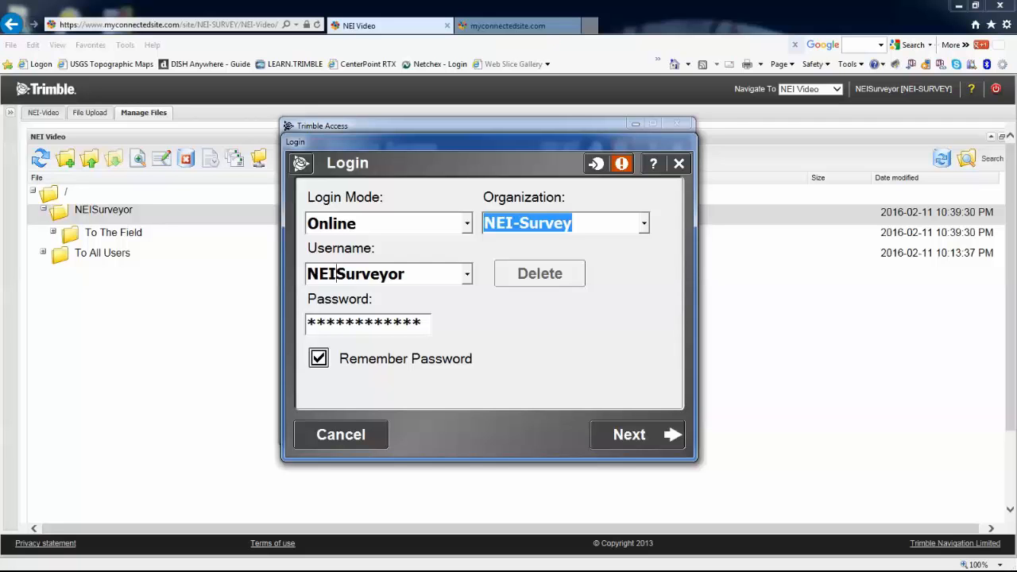
{"action": "left_click", "coordinate": [640, 435]}
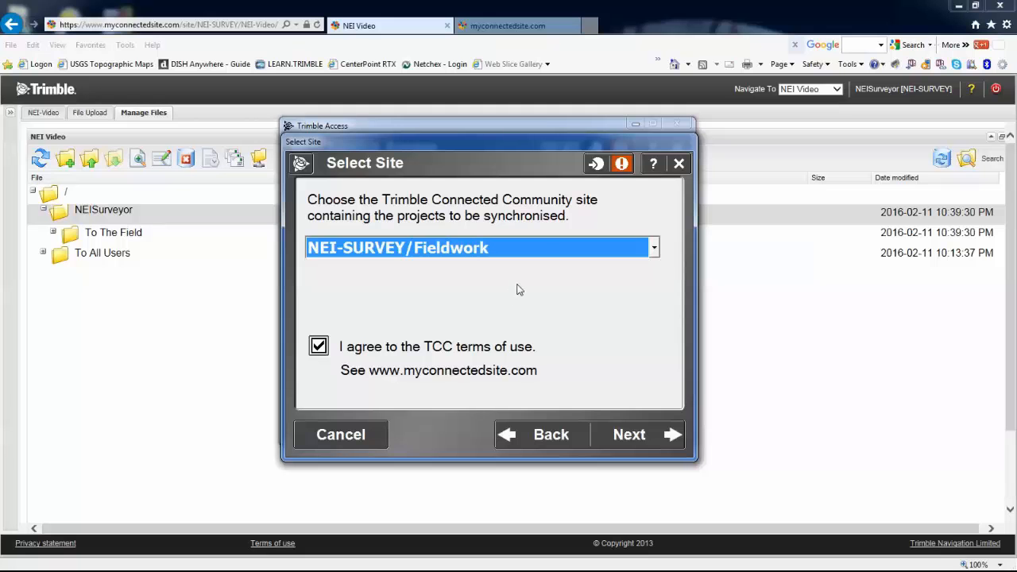
{"action": "left_click", "coordinate": [655, 251]}
{"action": "left_click", "coordinate": [655, 250]}
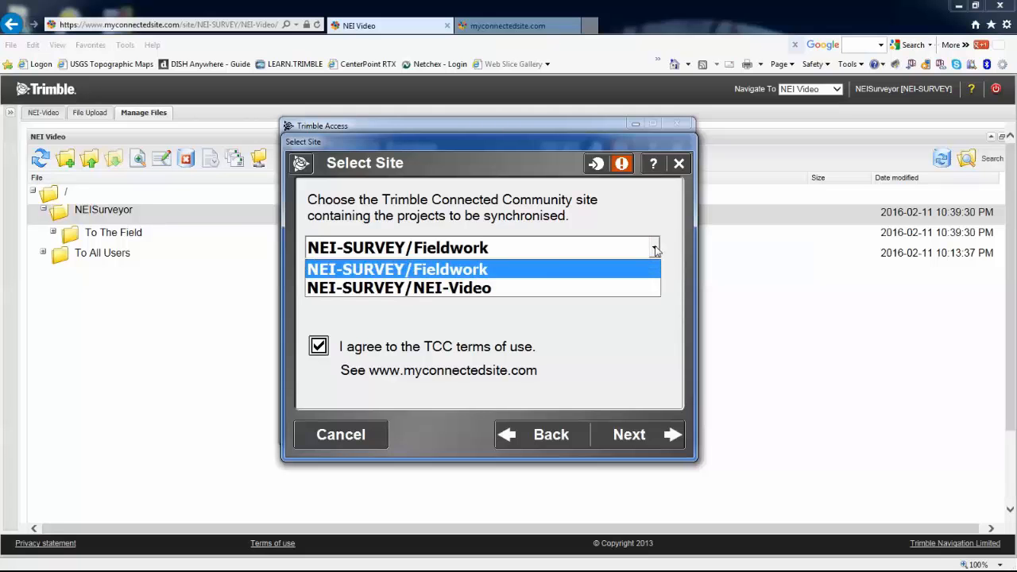
{"action": "left_click", "coordinate": [459, 289]}
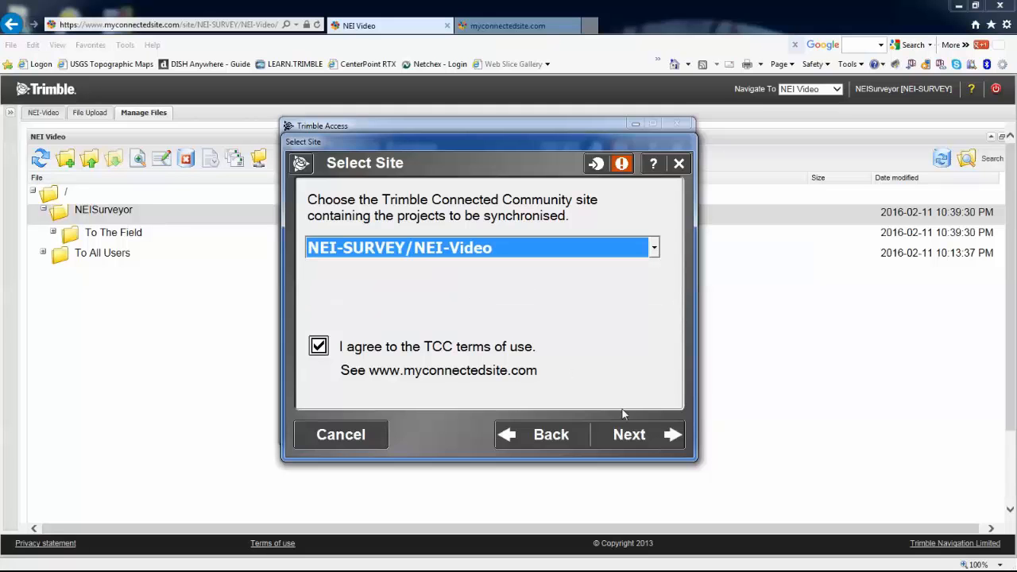
{"action": "left_click", "coordinate": [639, 439]}
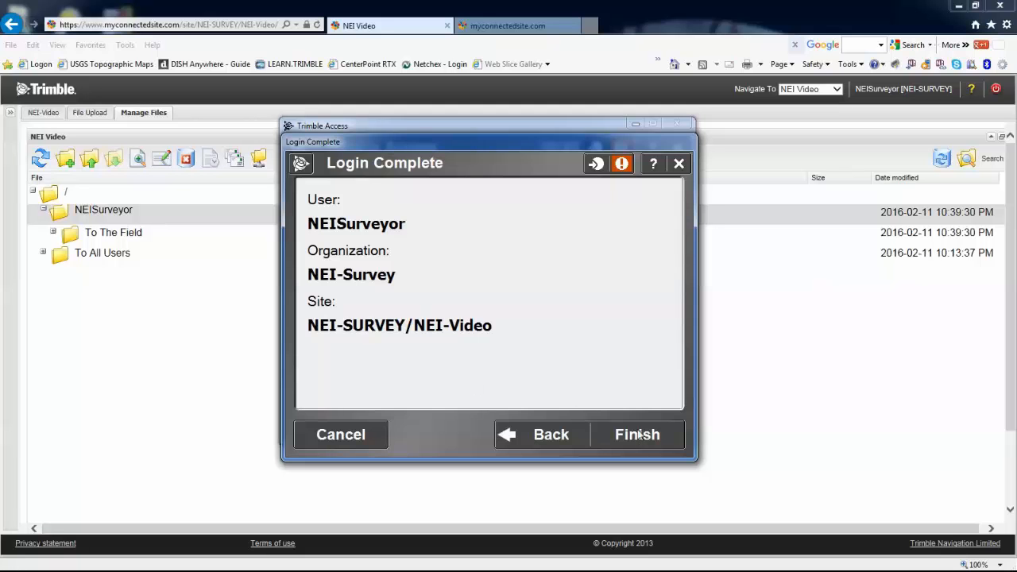
{"action": "left_click", "coordinate": [638, 436]}
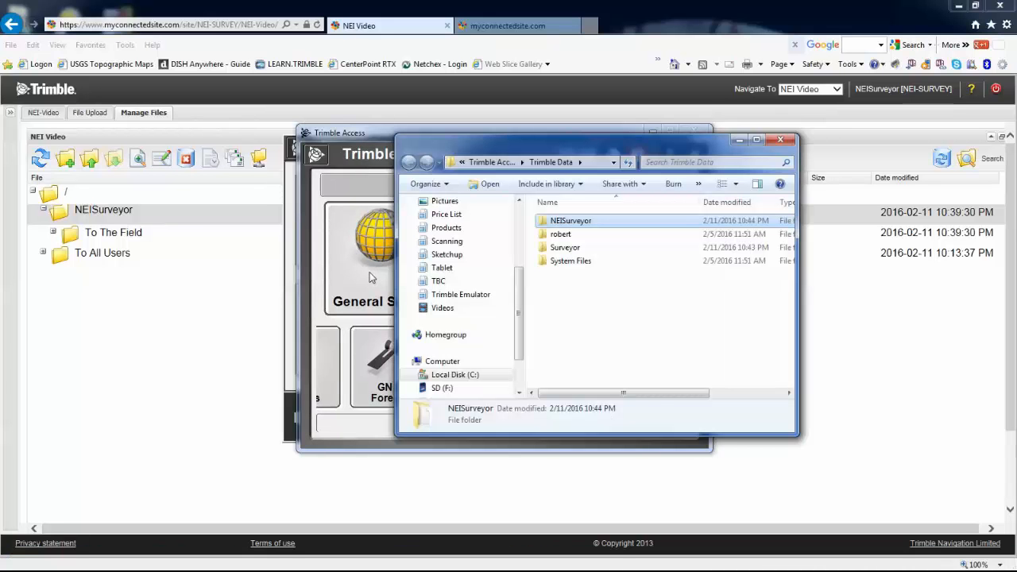
Confirm the NEISurveyor folder contains config.cfg, then begin a new job in General Survey
{"action": "double_click", "coordinate": [570, 222]}
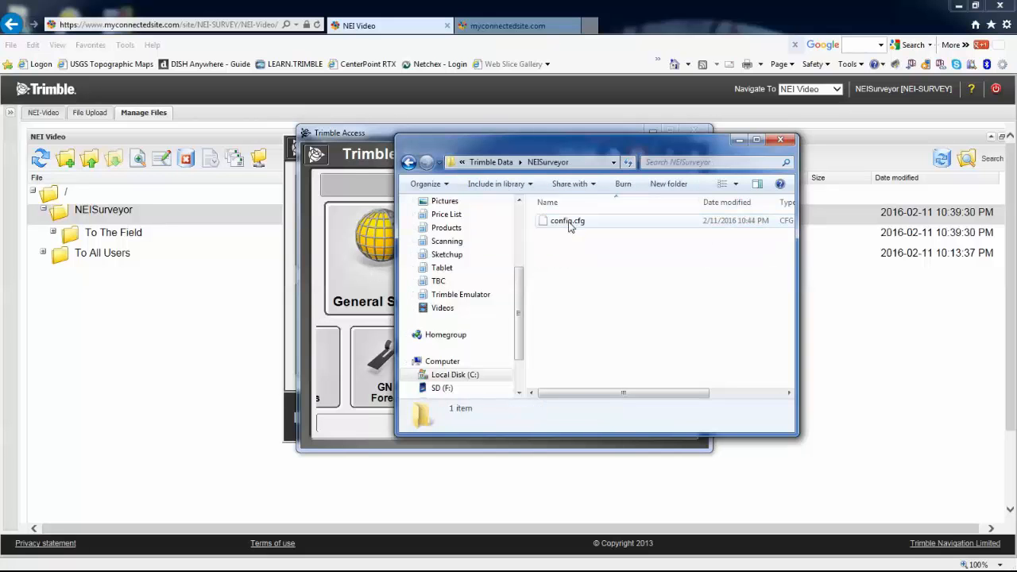
{"action": "left_click", "coordinate": [408, 163]}
{"action": "left_click_drag", "start_coordinate": [676, 155], "coordinate": [0, 169]}
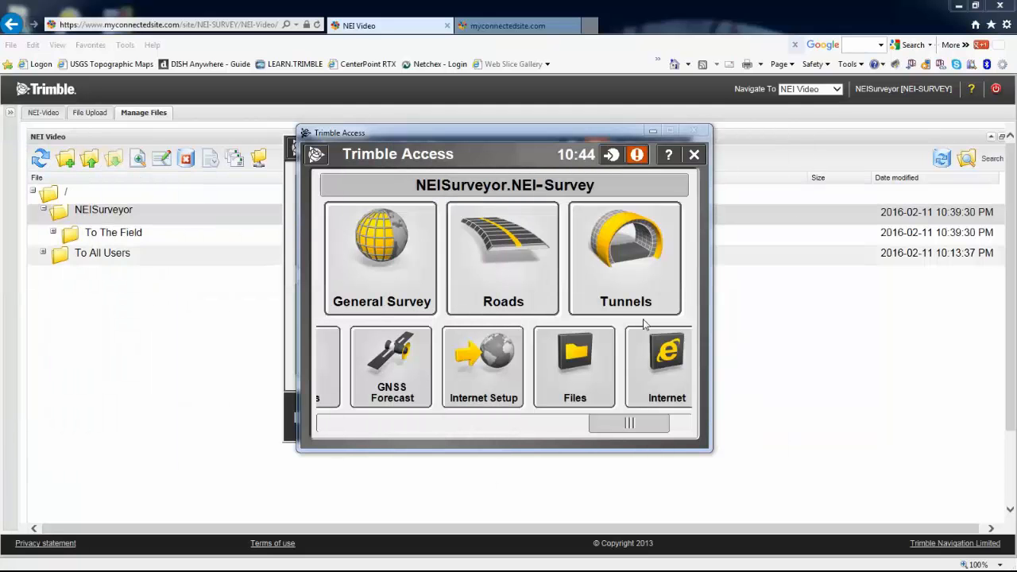
{"action": "left_click", "coordinate": [425, 300]}
{"action": "left_click", "coordinate": [359, 264]}
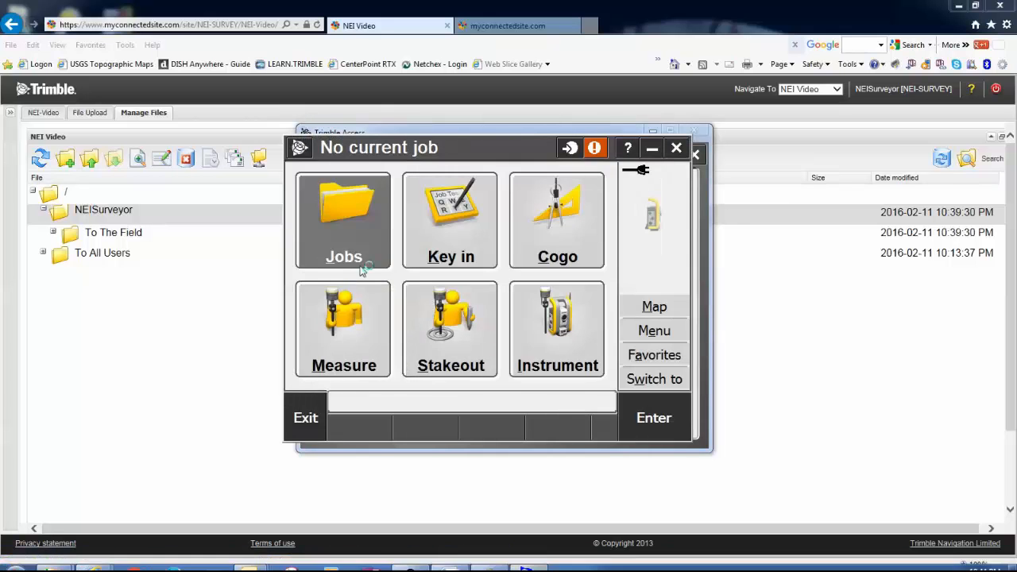
Create a new job named 'roberts project'
{"action": "left_click", "coordinate": [360, 189]}
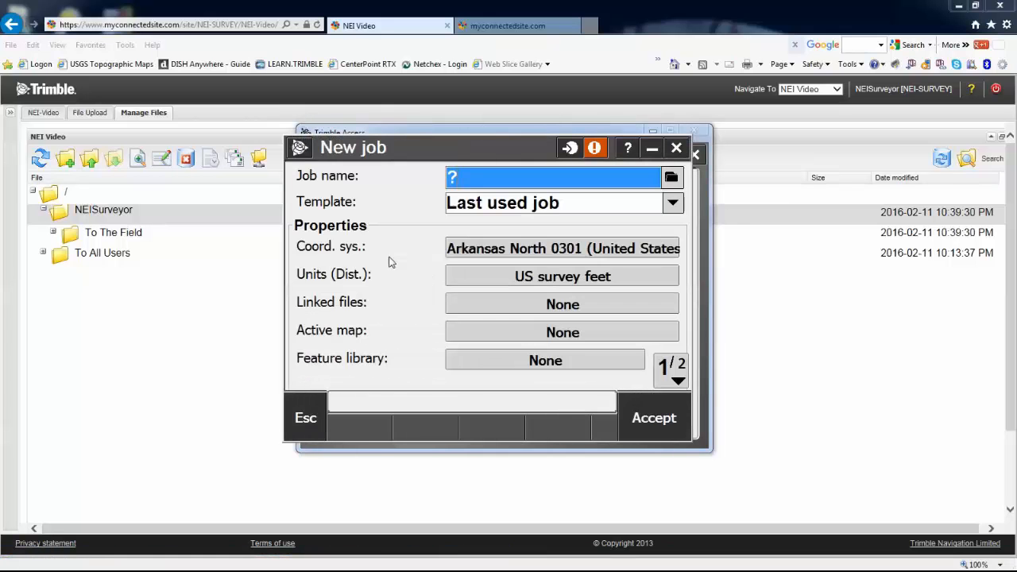
{"action": "left_click", "coordinate": [465, 186]}
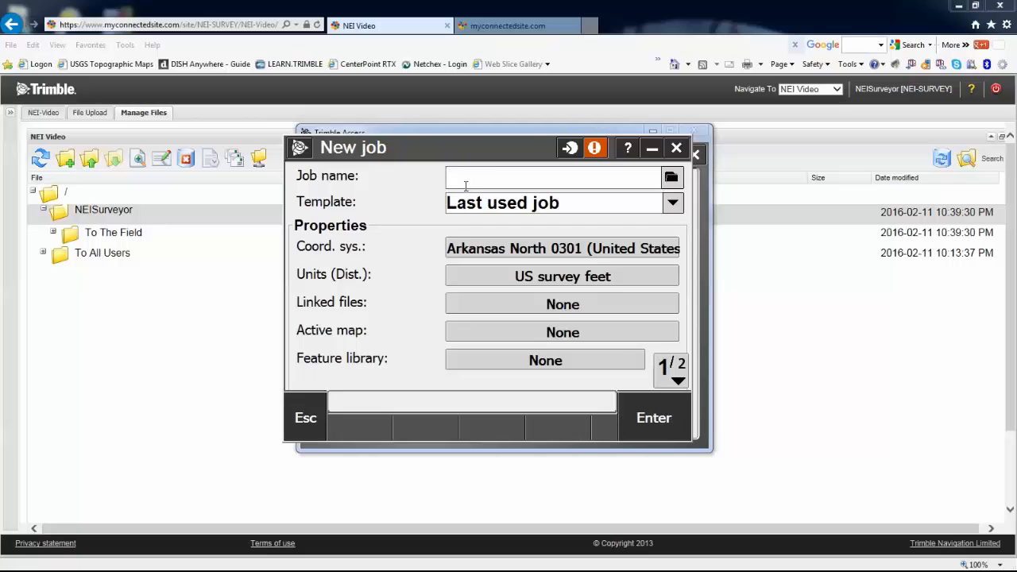
{"action": "type", "text": "roberts project"}
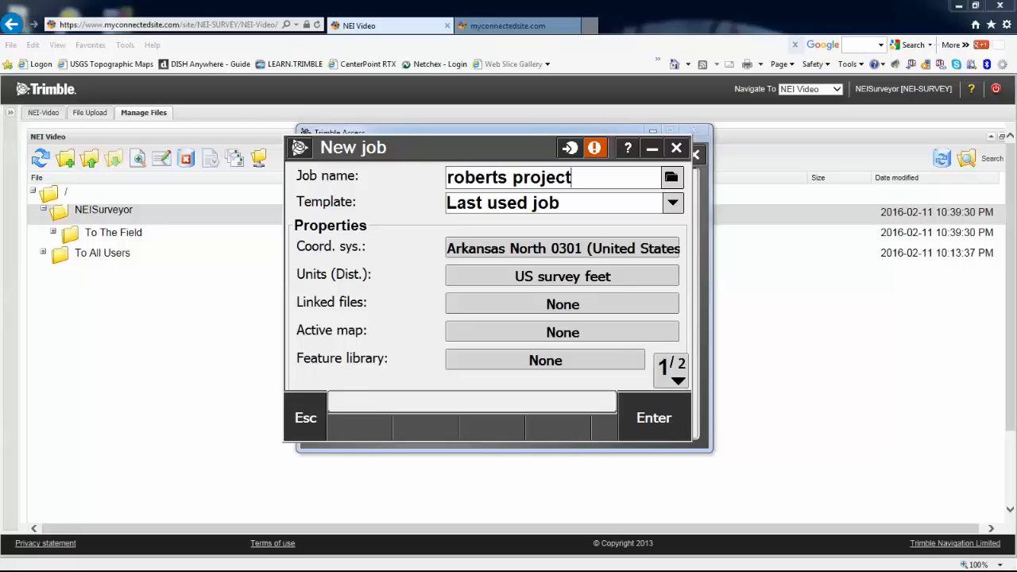
{"action": "key", "text": "Return"}
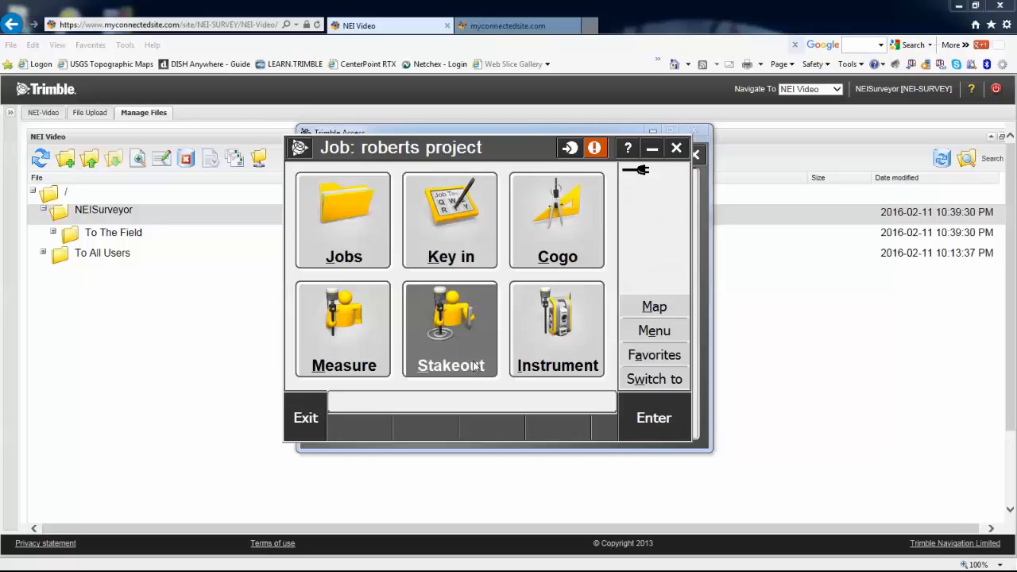
Key in and store point 4 at Northing 5000, Easting 5000, Elevation 100
{"action": "left_click", "coordinate": [428, 227]}
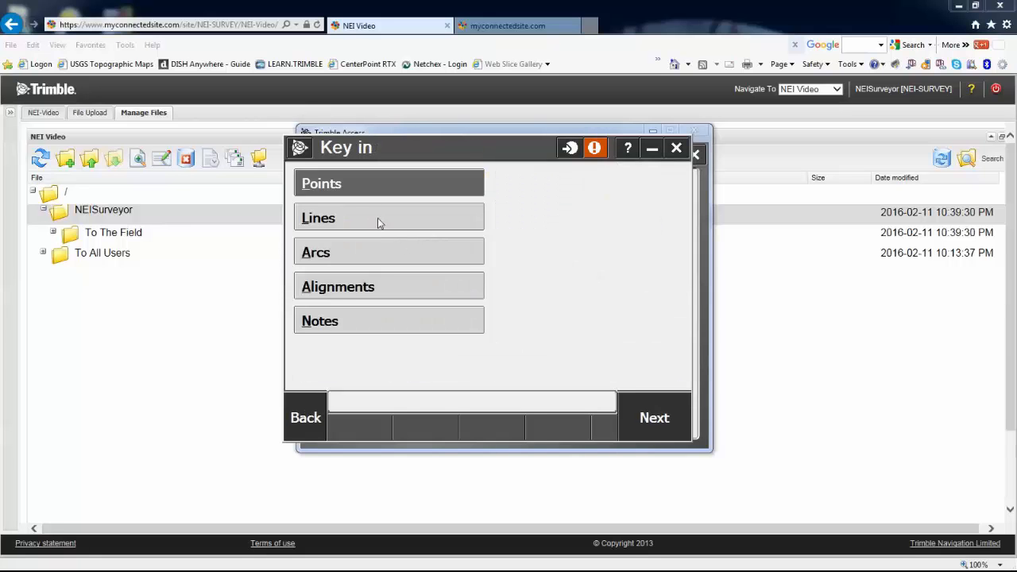
{"action": "left_click", "coordinate": [357, 186]}
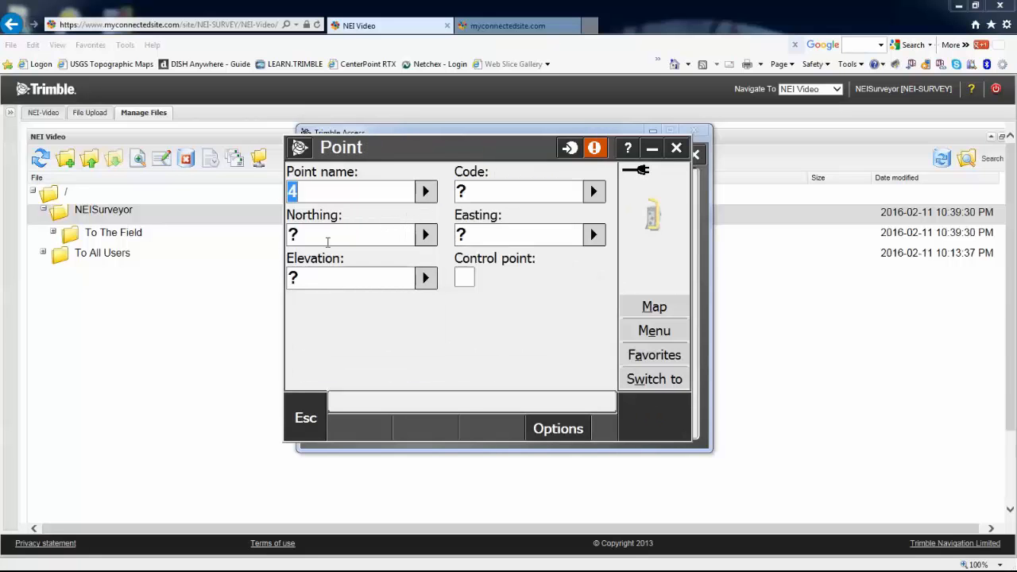
{"action": "left_click", "coordinate": [326, 234]}
{"action": "type", "text": "5000"}
{"action": "left_click", "coordinate": [509, 243]}
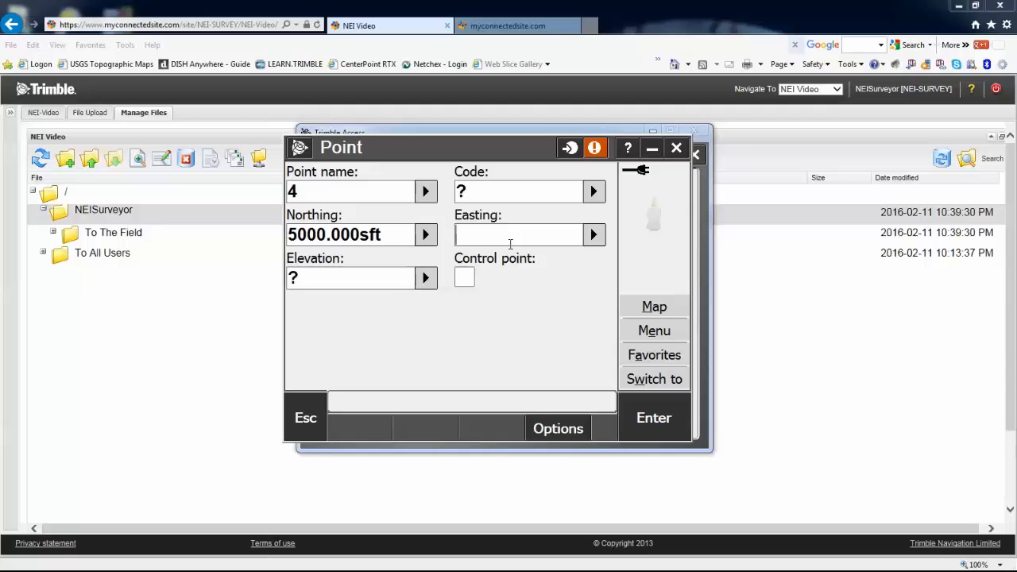
{"action": "type", "text": "5000"}
{"action": "left_click", "coordinate": [324, 278]}
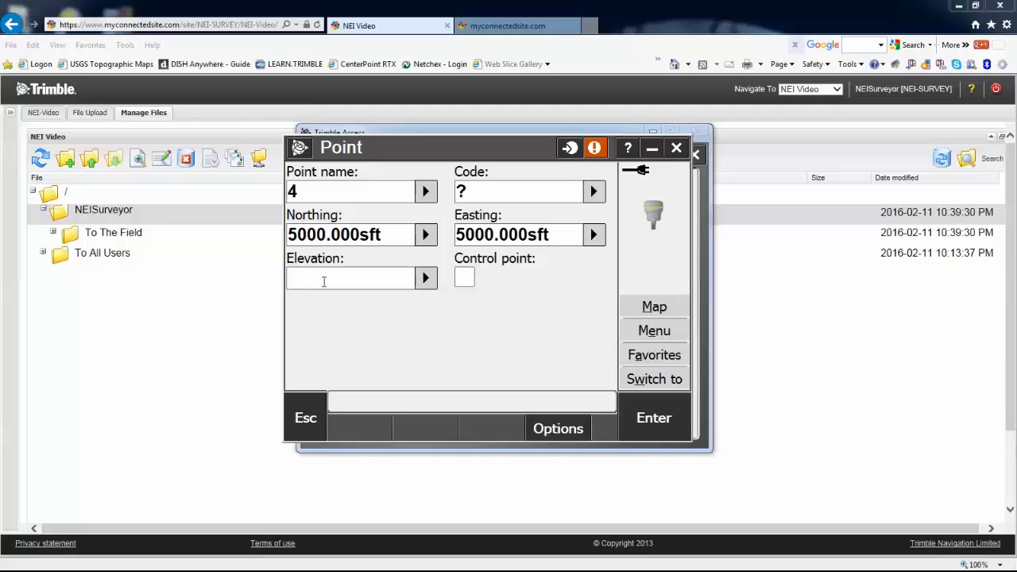
{"action": "type", "text": "100"}
{"action": "left_click", "coordinate": [663, 421]}
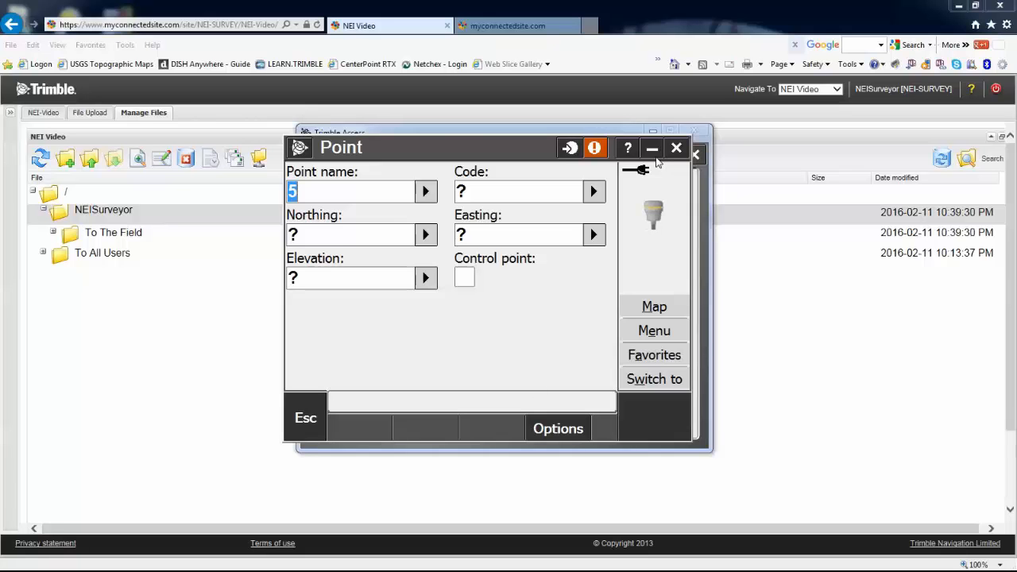
{"action": "left_click_drag", "start_coordinate": [526, 151], "coordinate": [0, 195]}
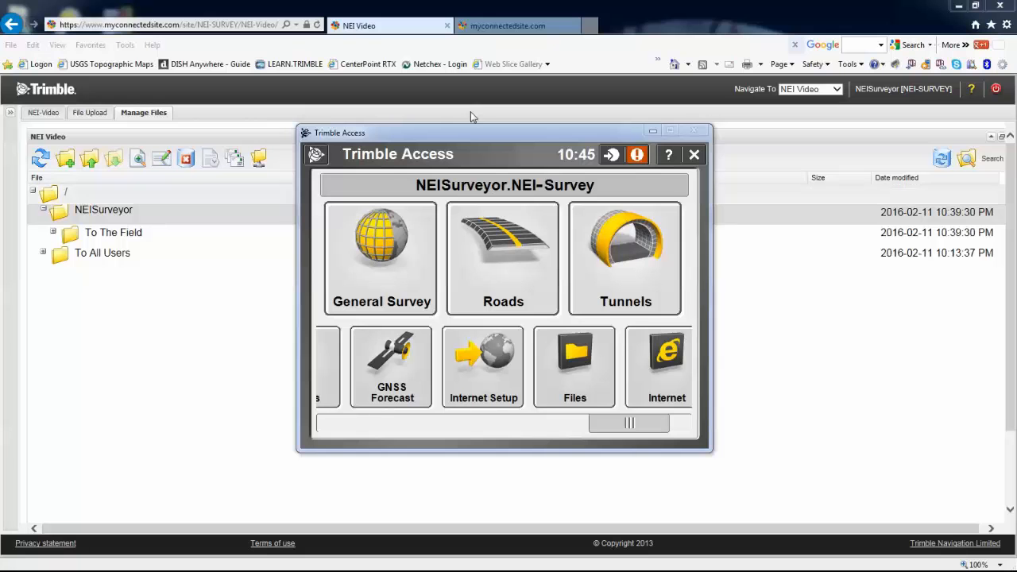
Move the Trimble Access window aside and recheck NEISurveyor's To The Field folder in the web file tree
{"action": "left_click", "coordinate": [381, 251]}
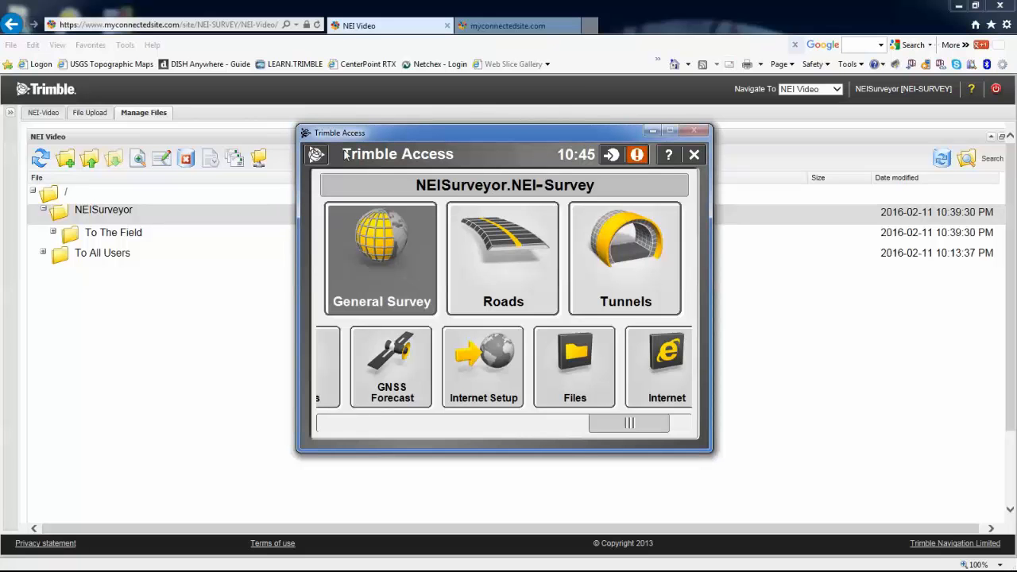
{"action": "left_click_drag", "start_coordinate": [526, 134], "coordinate": [0, 135]}
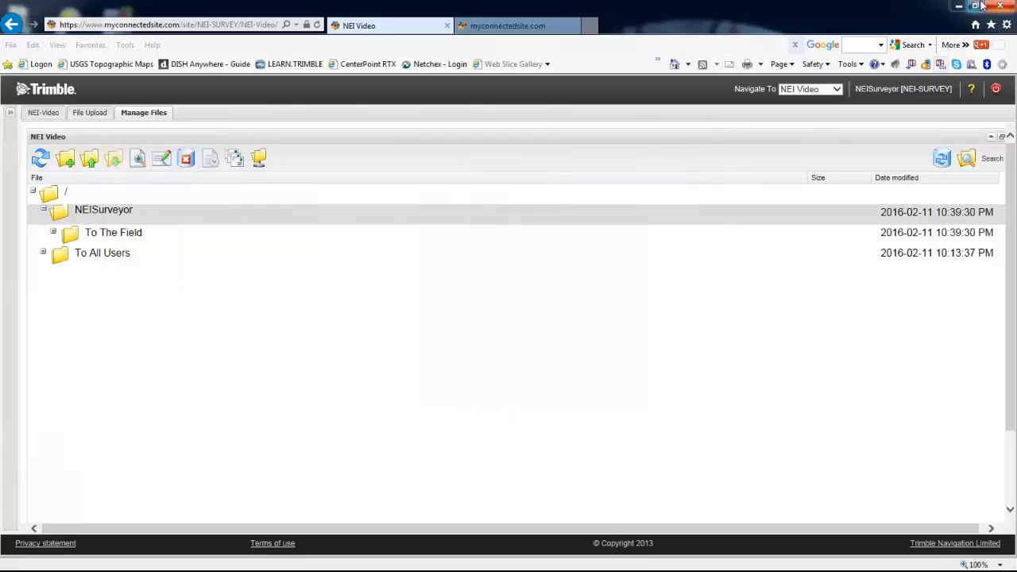
{"action": "left_click", "coordinate": [44, 210]}
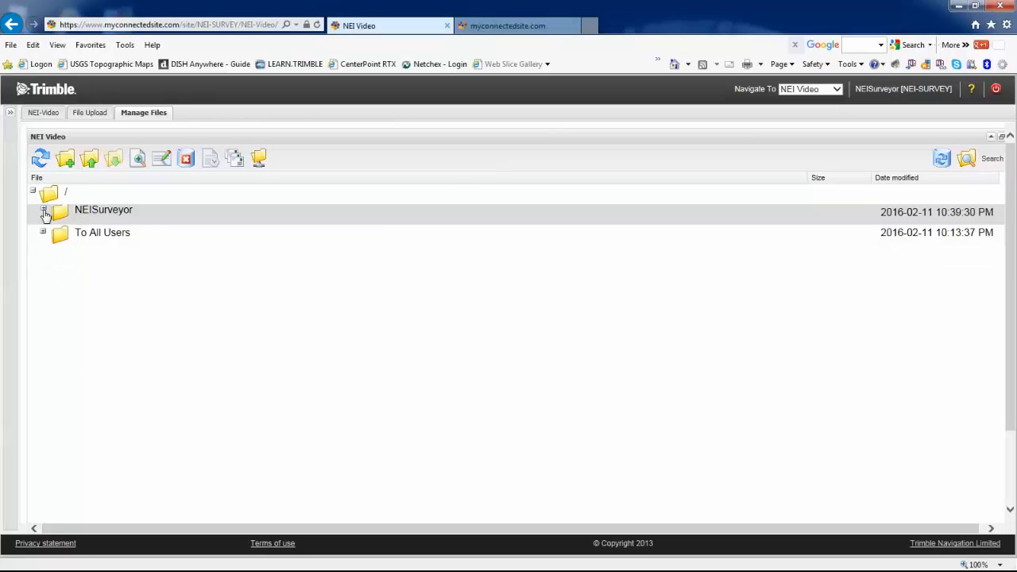
{"action": "left_click", "coordinate": [44, 211]}
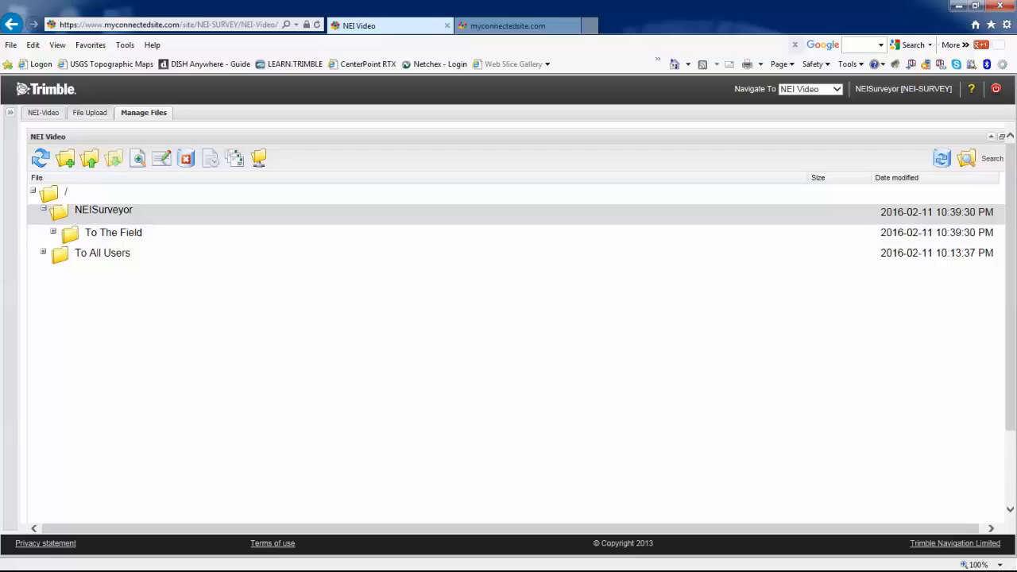
Bring the launcher back and open AccessSync to show NEISurveyor at 0 of 1
{"action": "left_click_drag", "start_coordinate": [0, 243], "coordinate": [466, 110]}
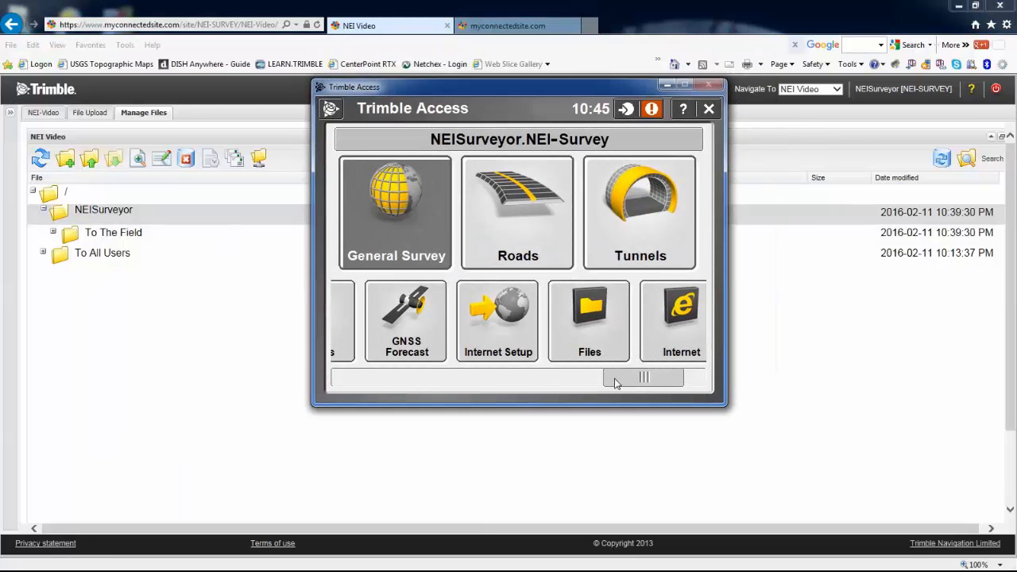
{"action": "left_click_drag", "start_coordinate": [618, 379], "coordinate": [548, 369]}
{"action": "left_click", "coordinate": [549, 357]}
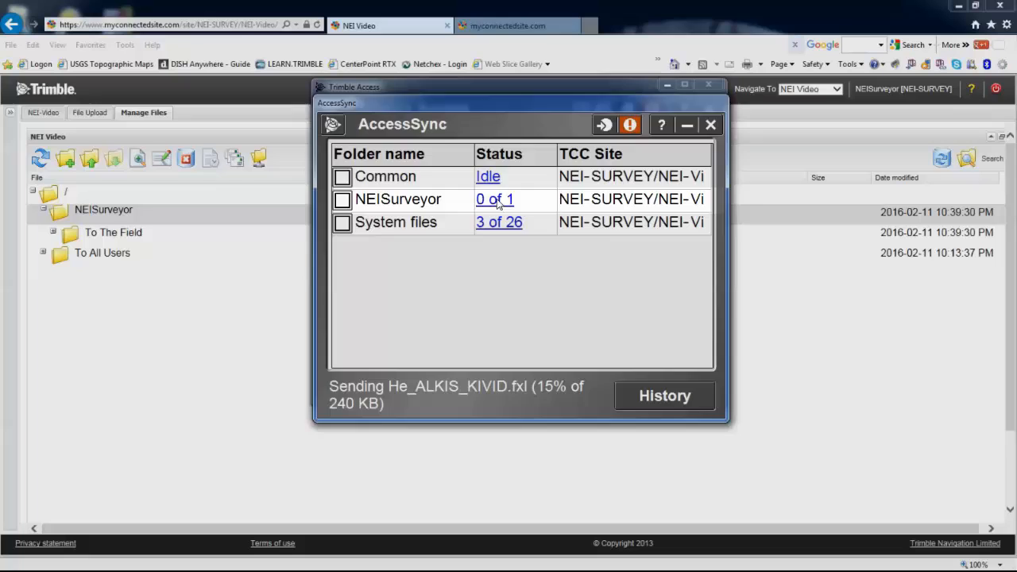
Sync NEISurveyor in AccessSync to 1 of 1, sending roberts project.job, and review the transfer history
{"action": "left_click", "coordinate": [497, 200]}
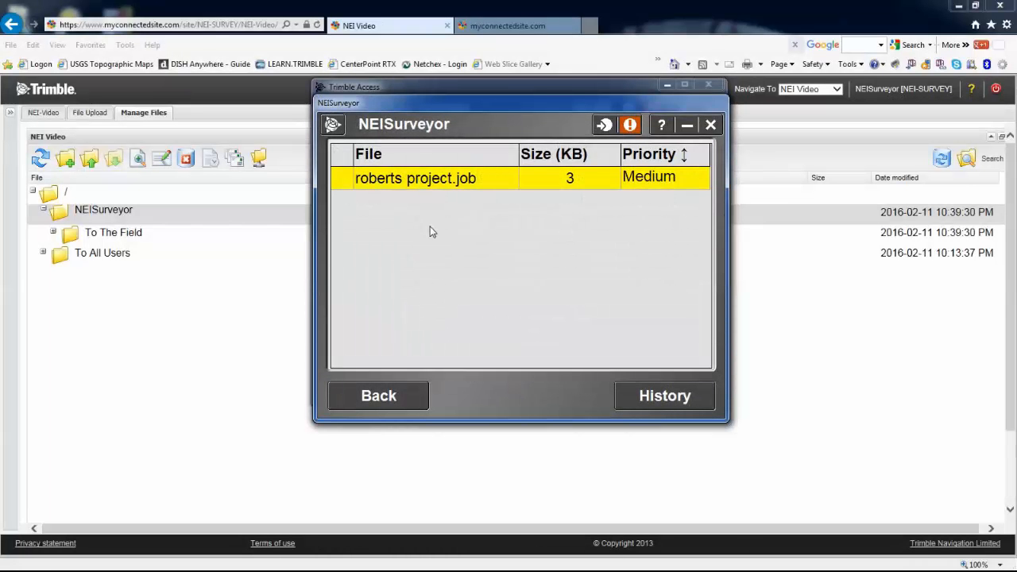
{"action": "left_click", "coordinate": [379, 397]}
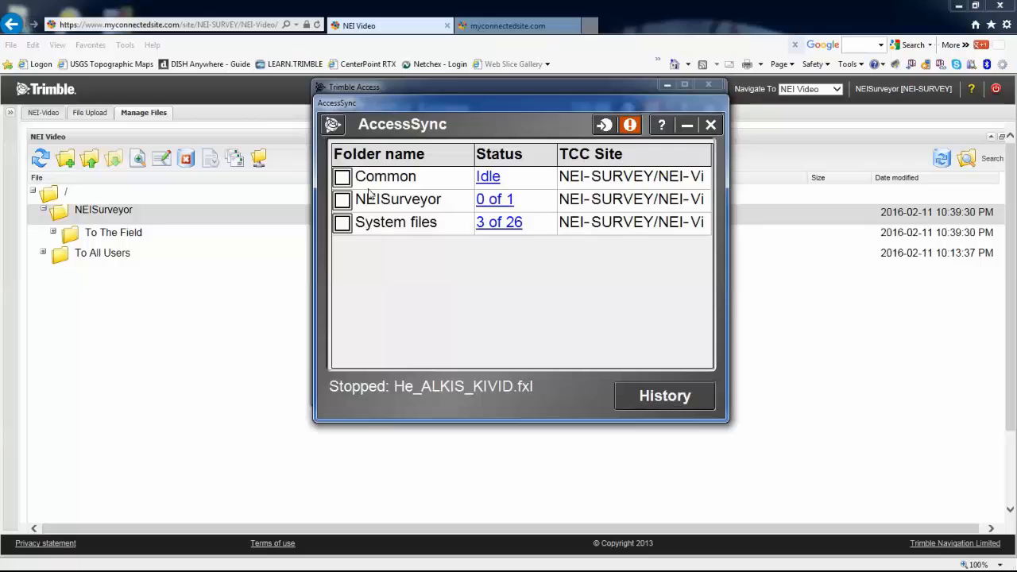
{"action": "left_click", "coordinate": [342, 200]}
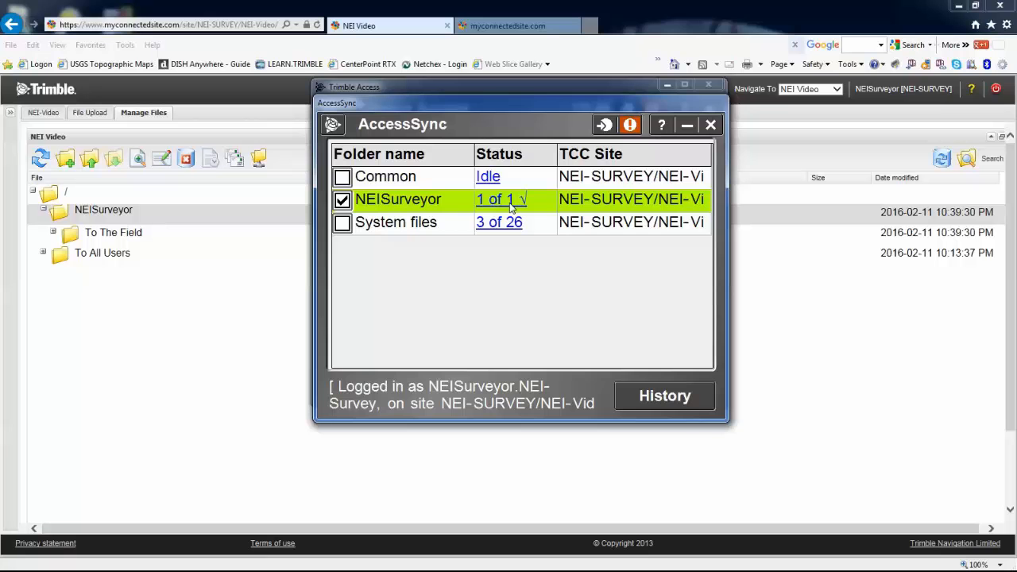
{"action": "left_click", "coordinate": [649, 397]}
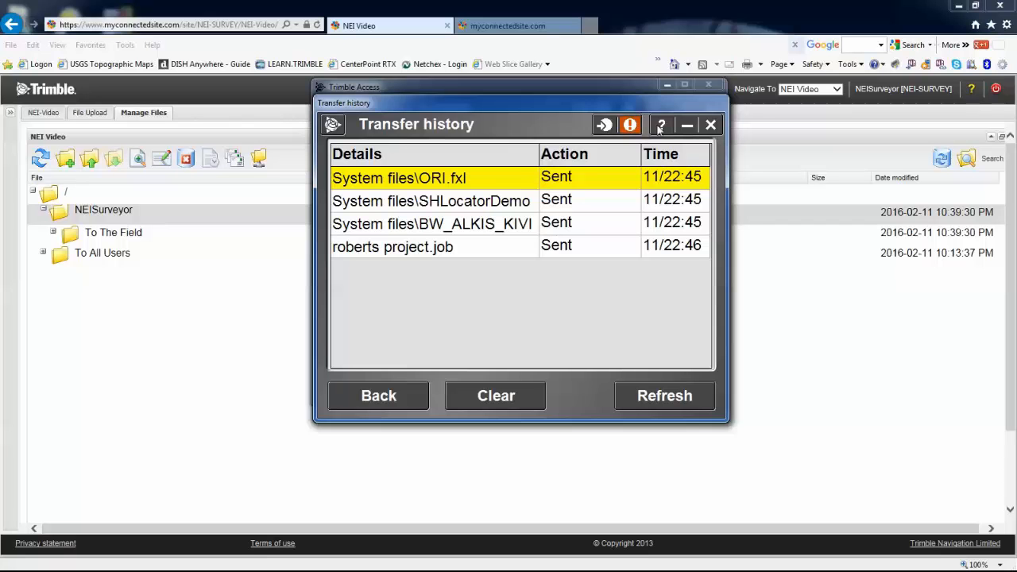
{"action": "left_click", "coordinate": [380, 396]}
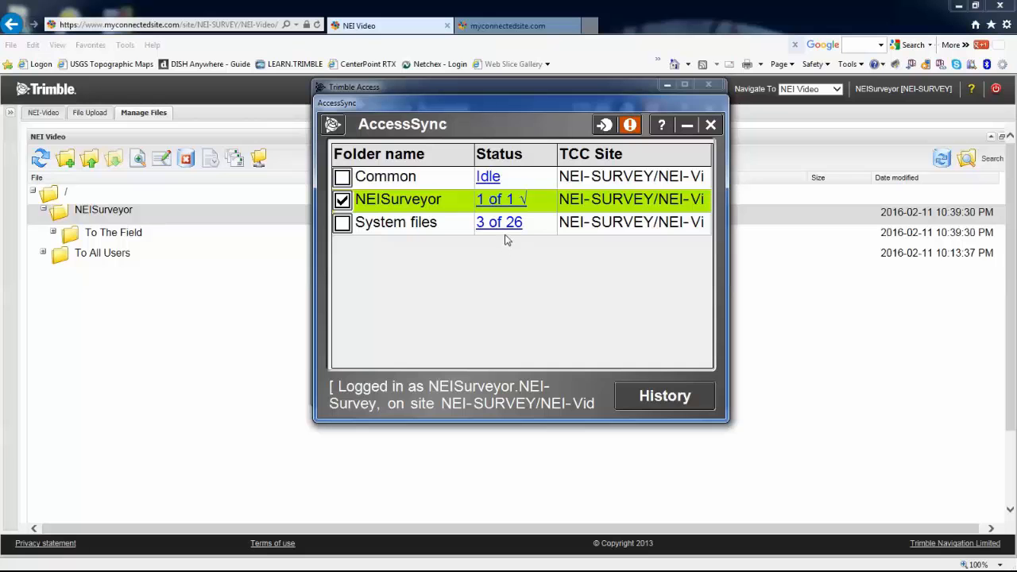
{"action": "left_click", "coordinate": [693, 127]}
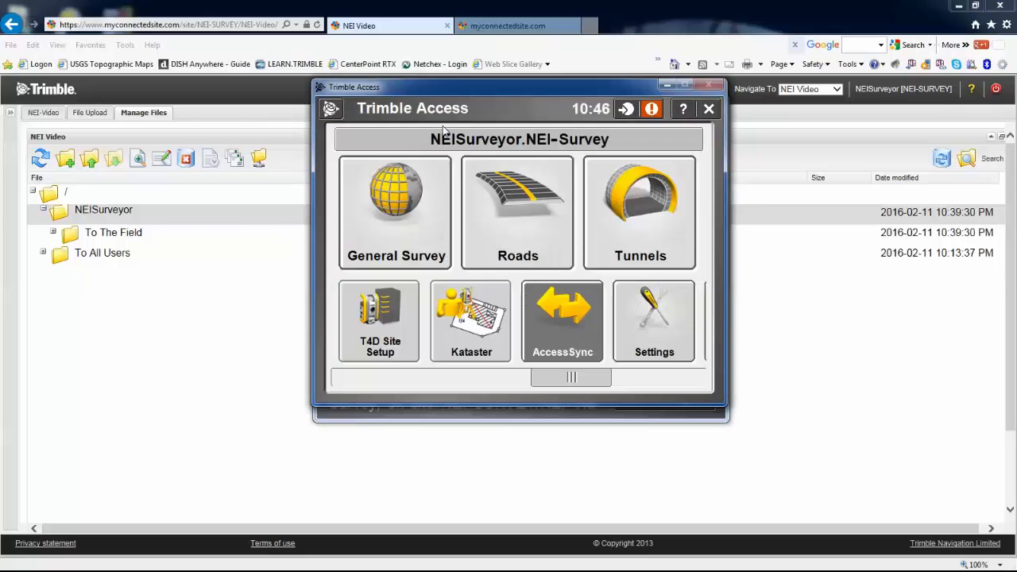
{"action": "left_click_drag", "start_coordinate": [469, 93], "coordinate": [0, 119]}
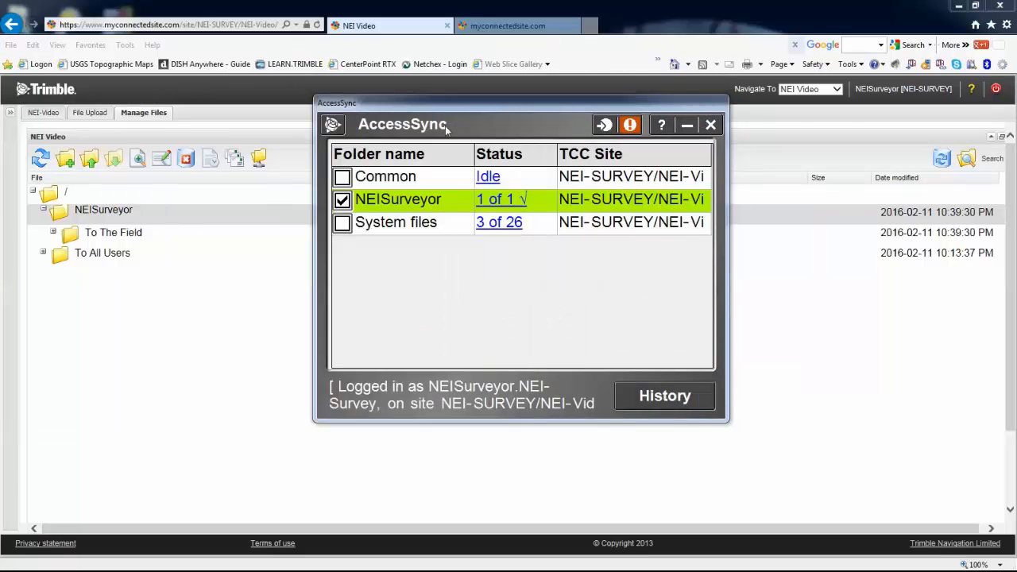
Refresh the NEISurveyor file tree to reveal the new From HEWL-CND0501HWQ folder
{"action": "left_click_drag", "start_coordinate": [581, 129], "coordinate": [0, 199]}
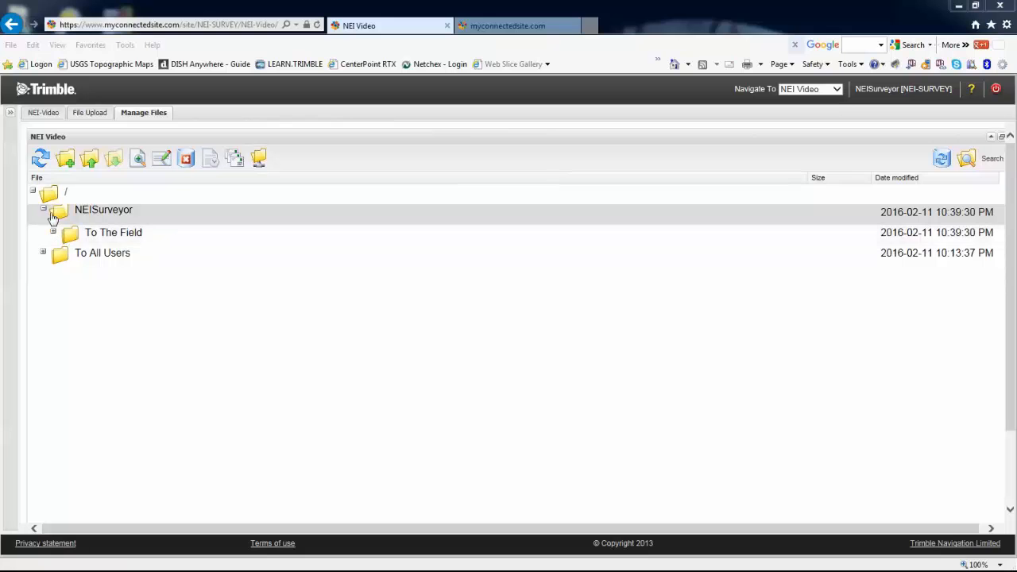
{"action": "left_click", "coordinate": [45, 212]}
{"action": "left_click", "coordinate": [45, 212]}
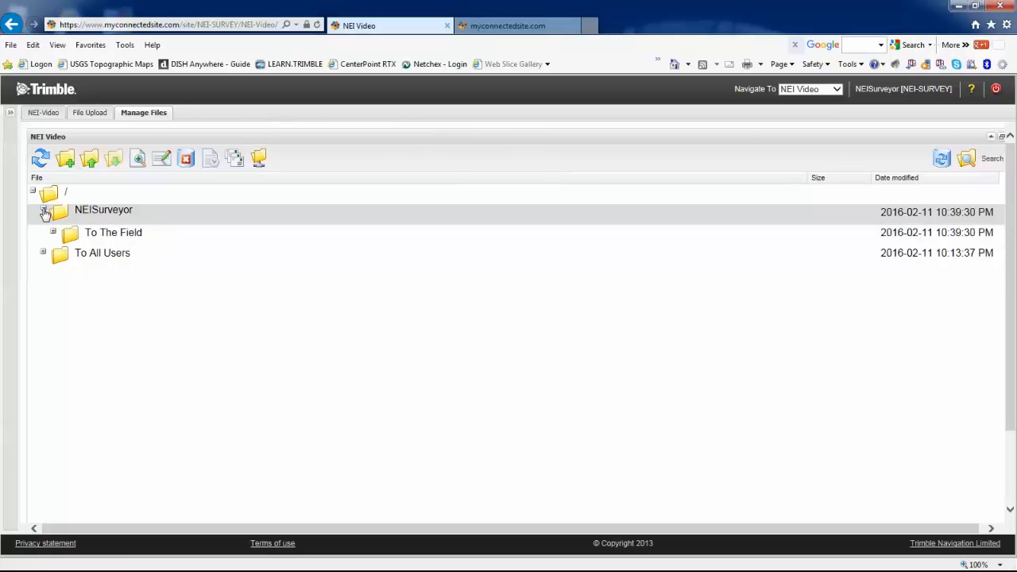
{"action": "left_click", "coordinate": [40, 159]}
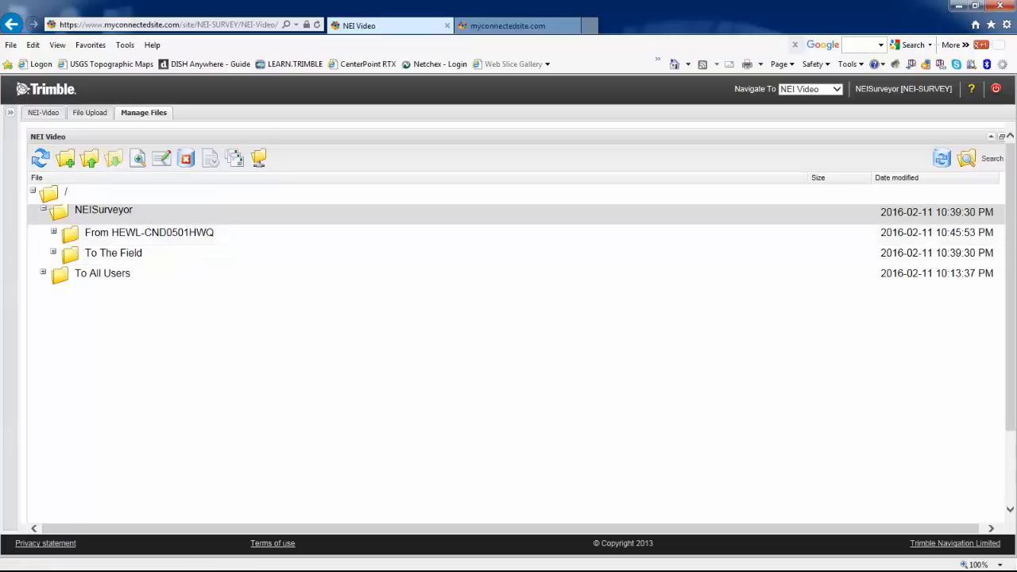
{"action": "left_click_drag", "start_coordinate": [2, 238], "coordinate": [459, 170]}
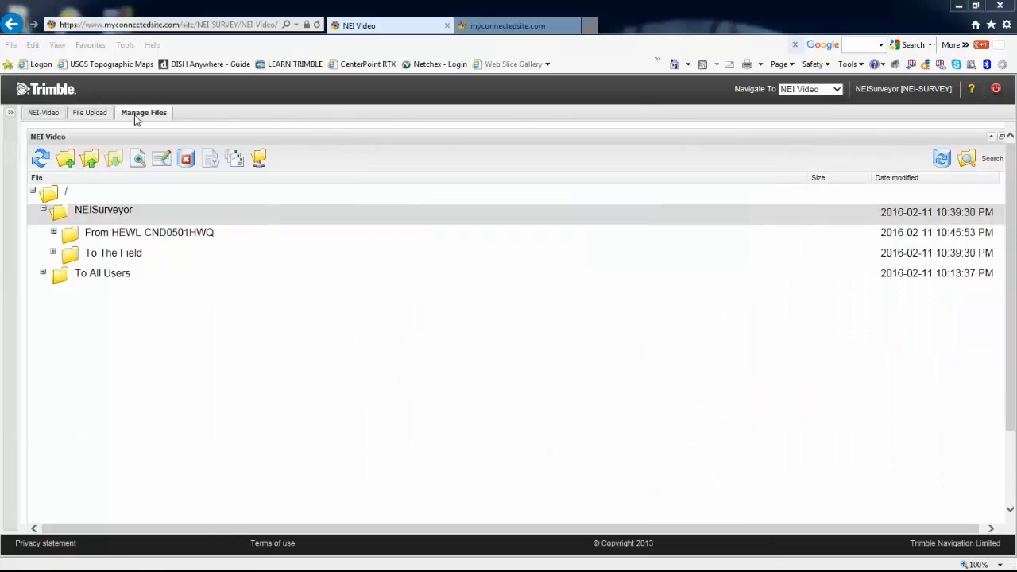
Download roberts project.job from From HEWL-CND0501HWQ to a chosen location
{"action": "left_click", "coordinate": [54, 234]}
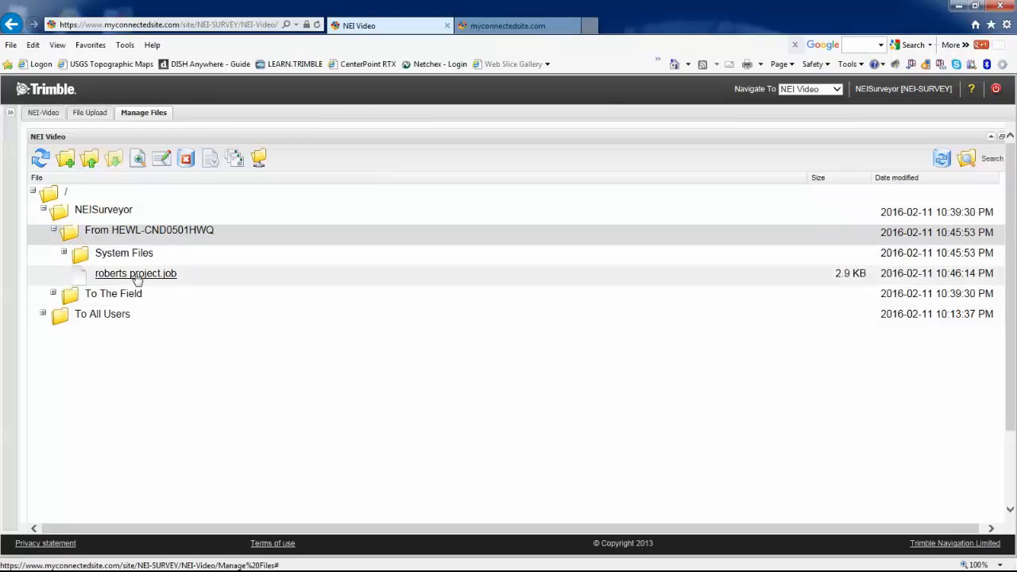
{"action": "left_click", "coordinate": [136, 274]}
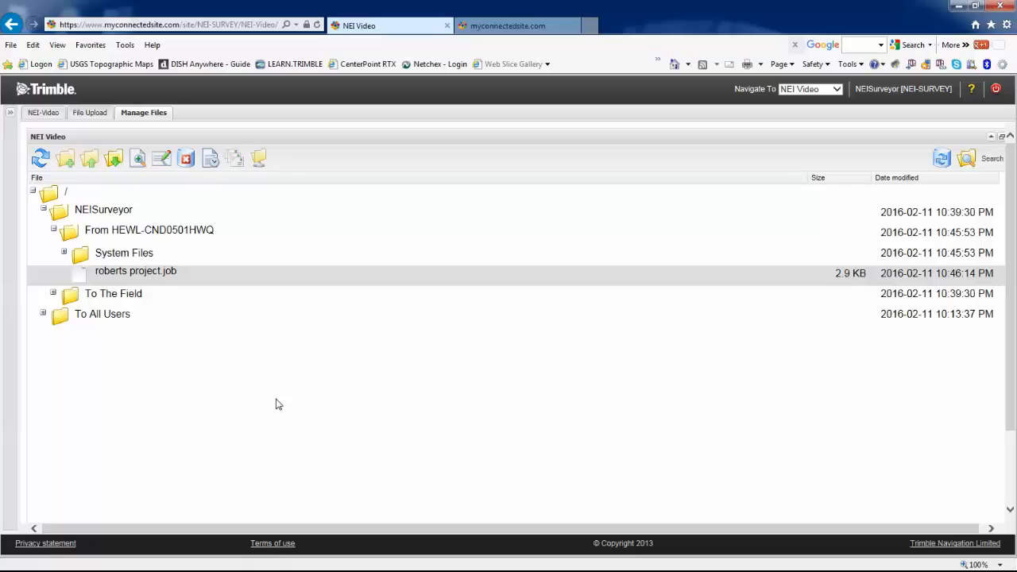
{"action": "right_click", "coordinate": [155, 278]}
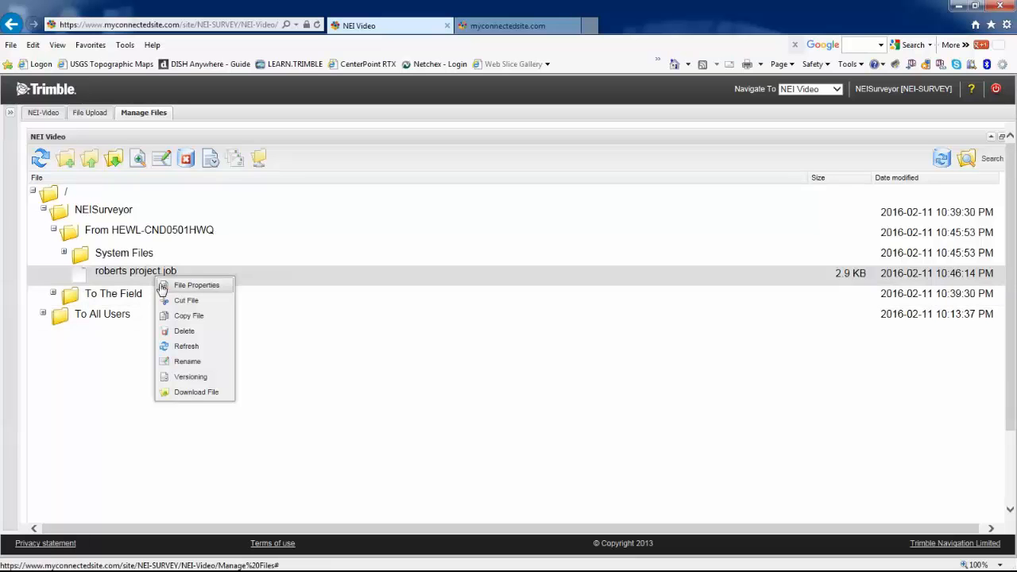
{"action": "left_click", "coordinate": [199, 393]}
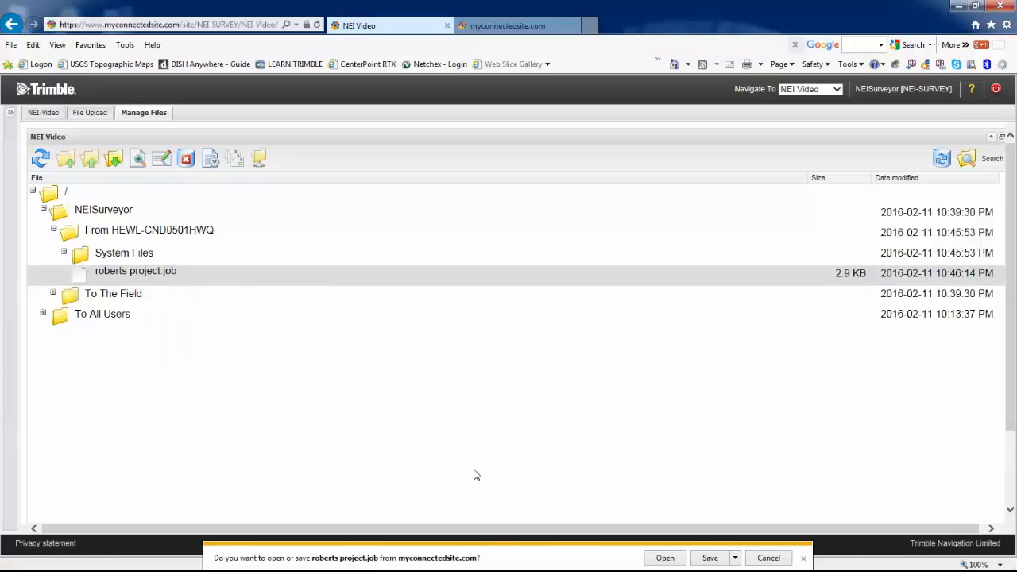
{"action": "left_click", "coordinate": [735, 558]}
{"action": "left_click", "coordinate": [777, 544]}
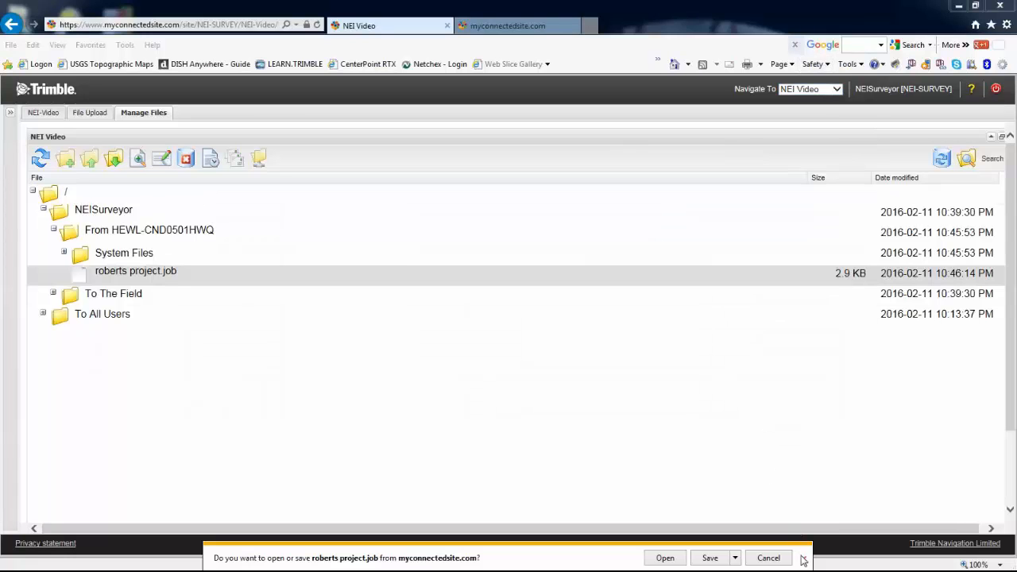
{"action": "left_click", "coordinate": [803, 559]}
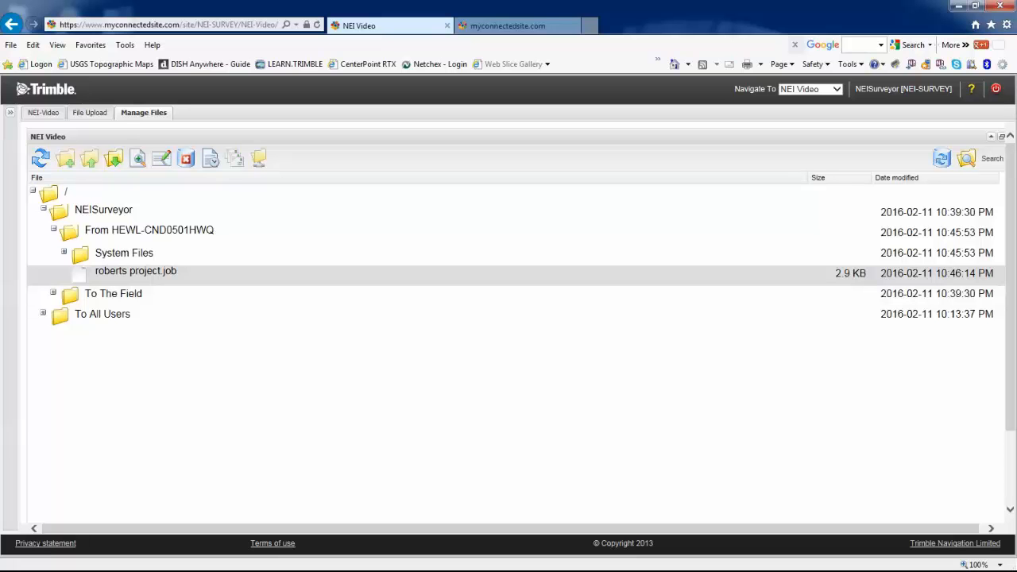
Choose 57002873.T02 from CLASS LR 10-19-11 and submit it to NEISurveyor/To The Field
{"action": "left_click_drag", "start_coordinate": [1, 208], "coordinate": [472, 114]}
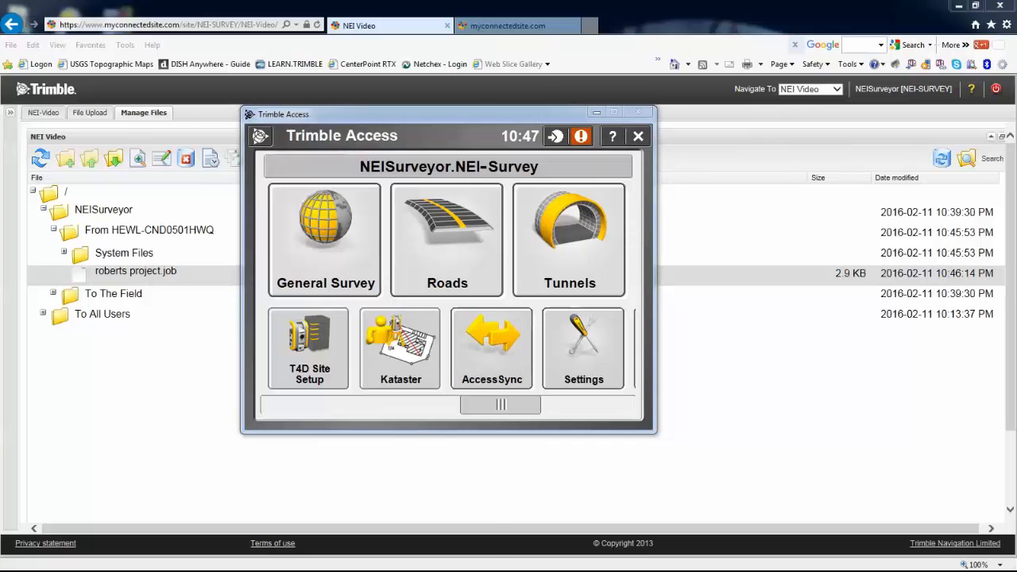
{"action": "left_click_drag", "start_coordinate": [1, 357], "coordinate": [483, 123]}
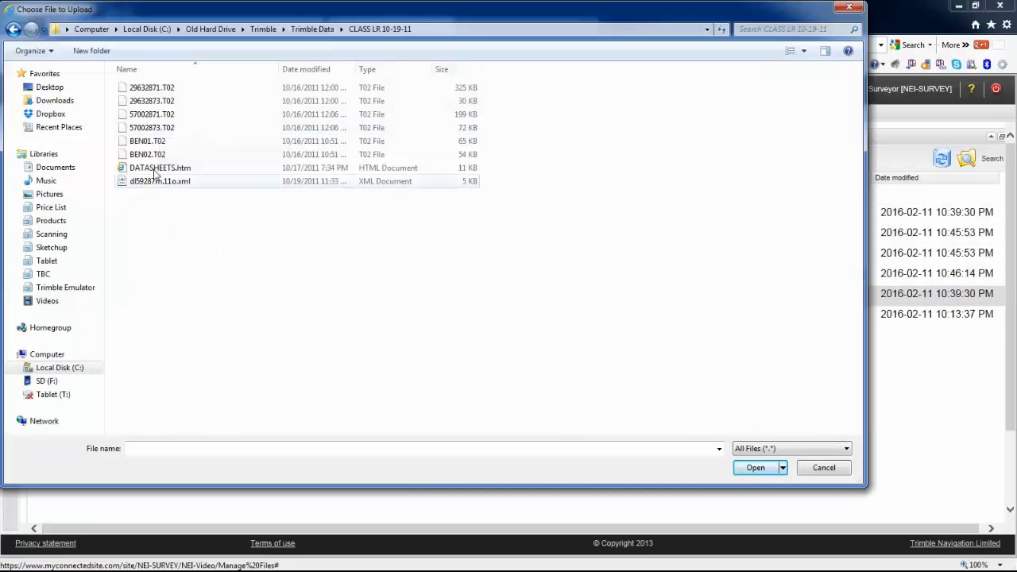
{"action": "left_click", "coordinate": [144, 129]}
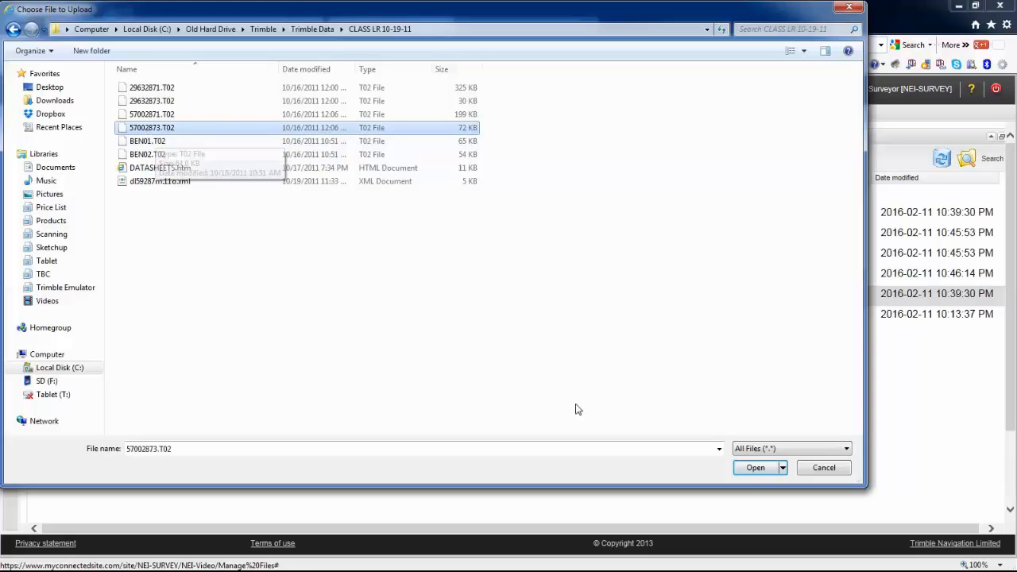
{"action": "left_click", "coordinate": [754, 468]}
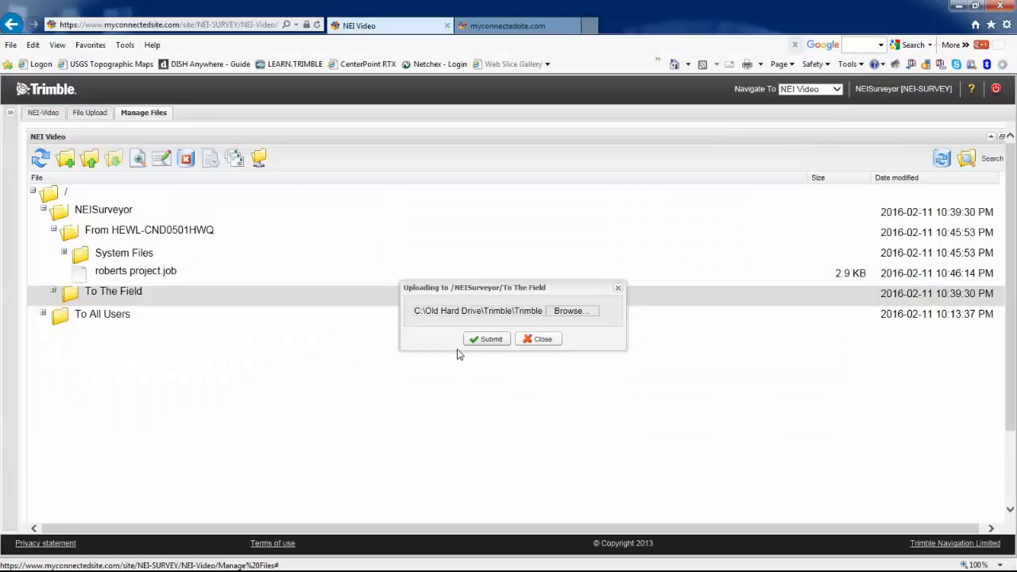
{"action": "left_click", "coordinate": [487, 340]}
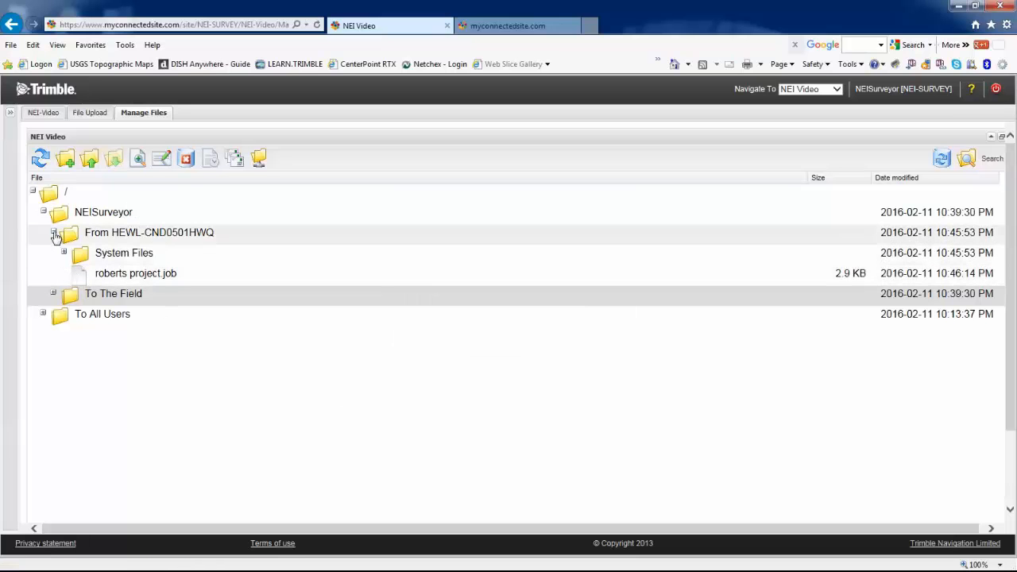
Refresh the web tree to show 57002873.T02, then sync NEISurveyor in AccessSync to 2 of 2
{"action": "left_click", "coordinate": [41, 161]}
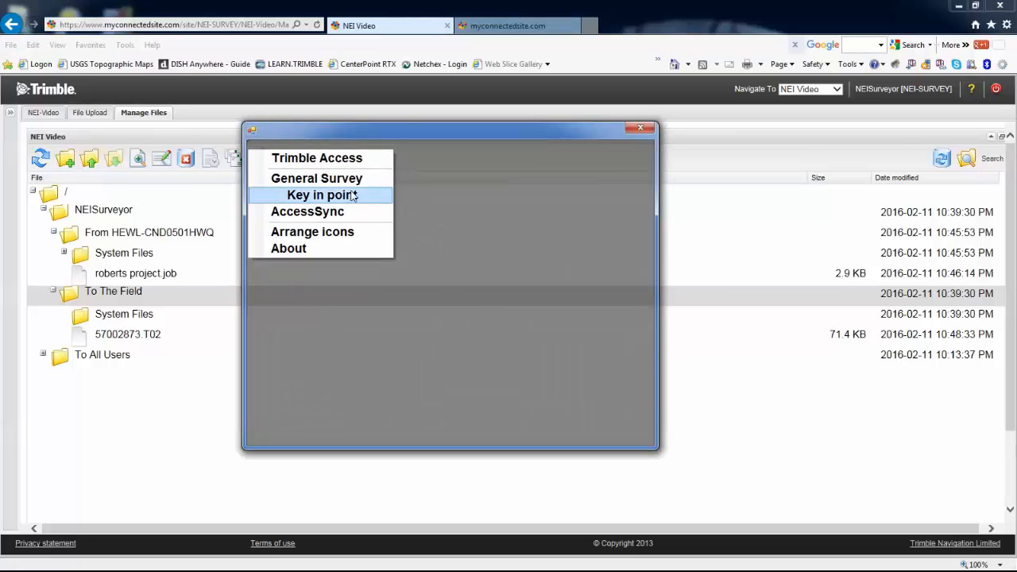
{"action": "left_click", "coordinate": [327, 218]}
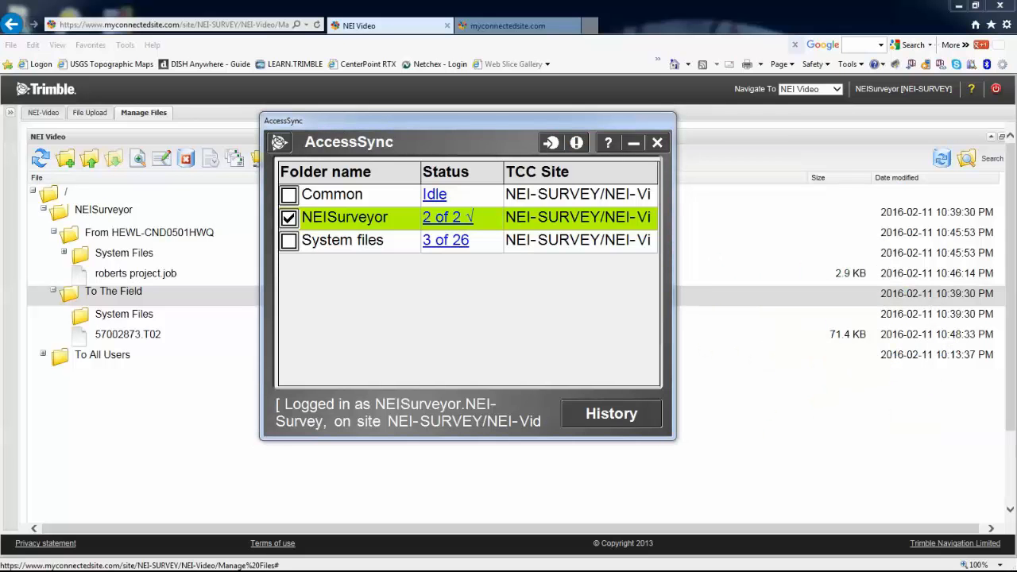
{"action": "left_click", "coordinate": [554, 145]}
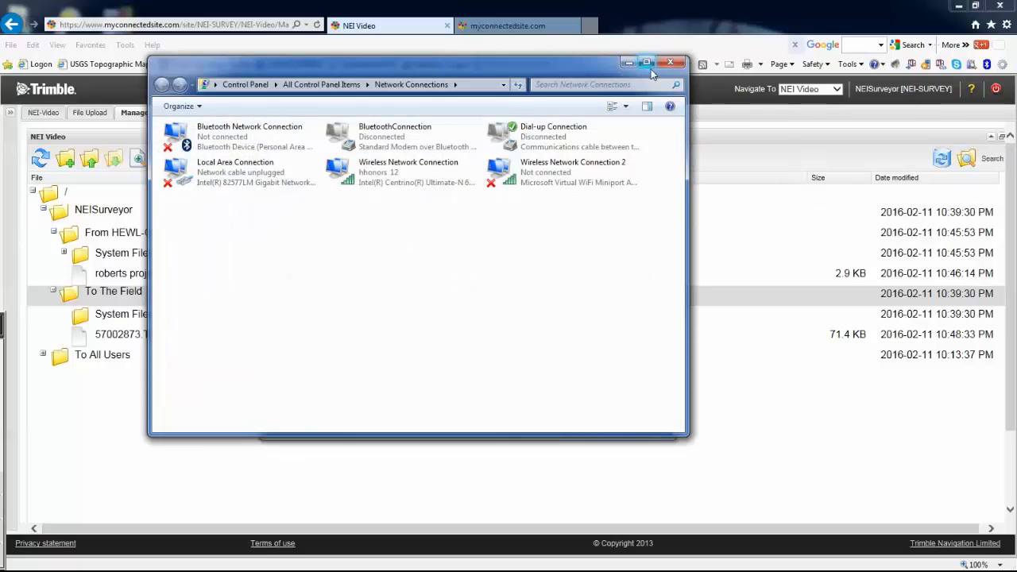
{"action": "left_click", "coordinate": [627, 63]}
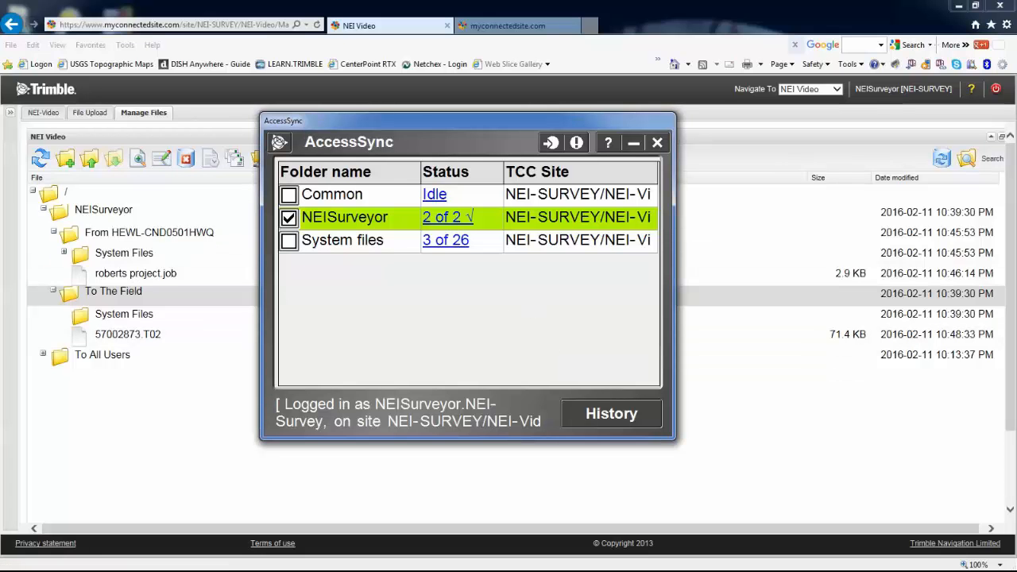
Open the local Trimble Data NEISurveyor folder and select the synced 57002873.T02 (71.3 KB)
{"action": "key", "text": "alt+Tab"}
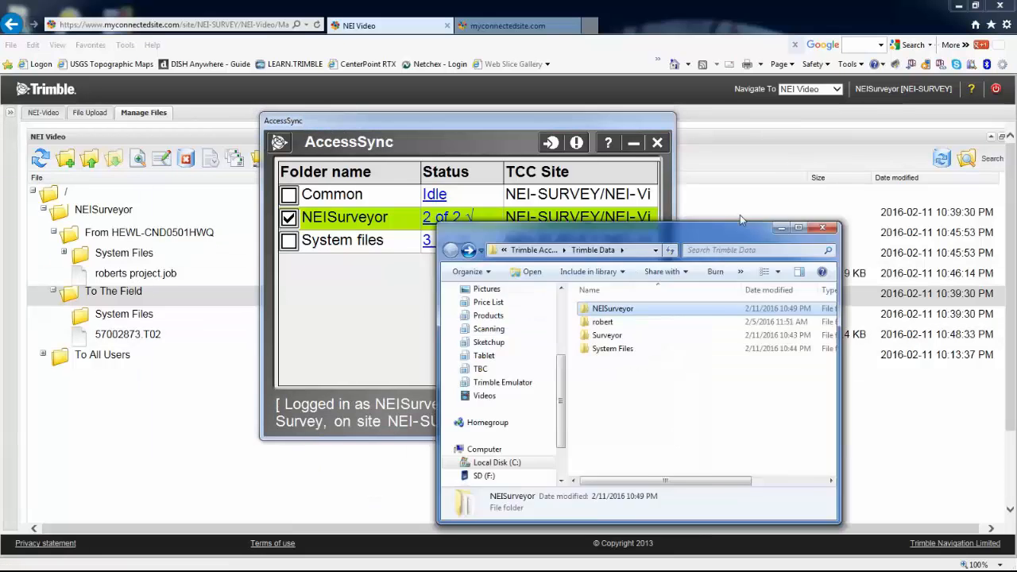
{"action": "left_click_drag", "start_coordinate": [740, 220], "coordinate": [604, 74]}
{"action": "double_click", "coordinate": [476, 163]}
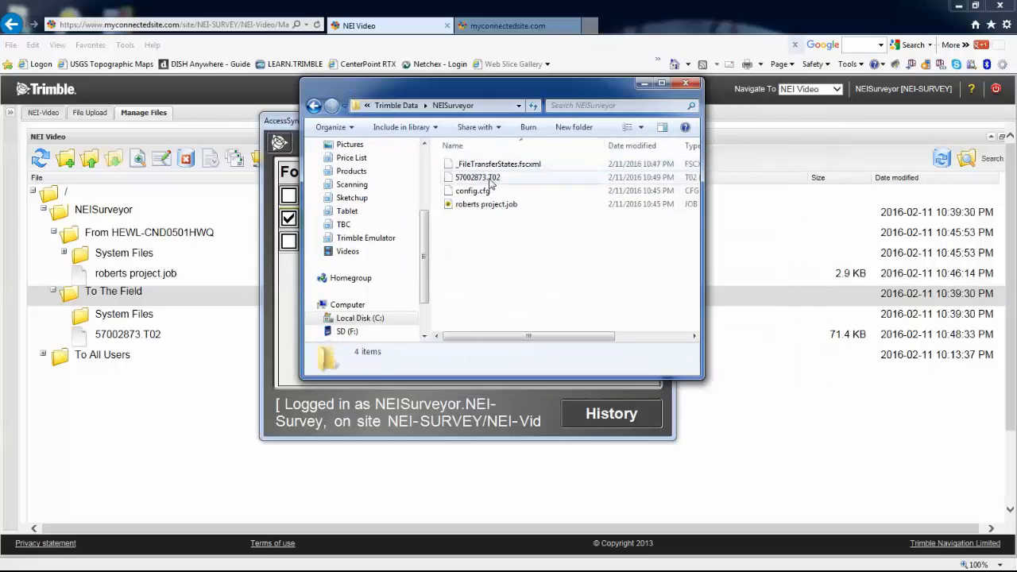
{"action": "left_click", "coordinate": [491, 178]}
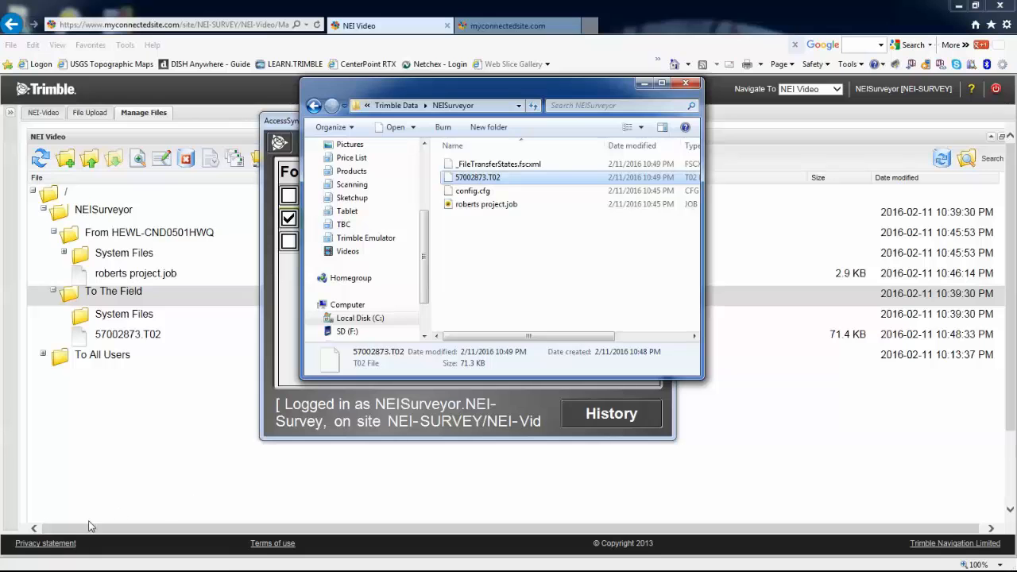
{"action": "mouse_move", "coordinate": [18, 561]}
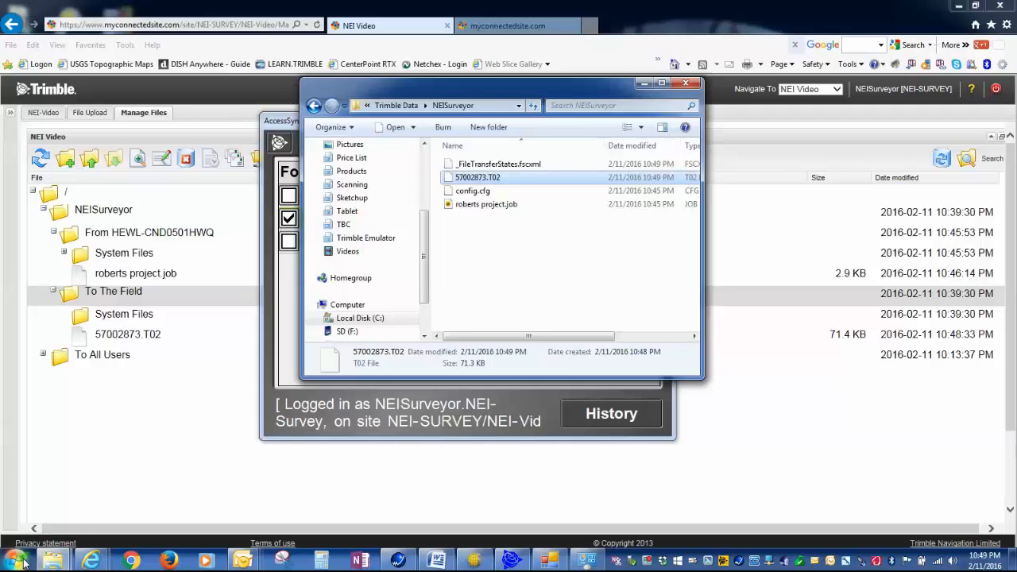
Launch the Trimble Installation Manager from All Programs
{"action": "left_click", "coordinate": [18, 561]}
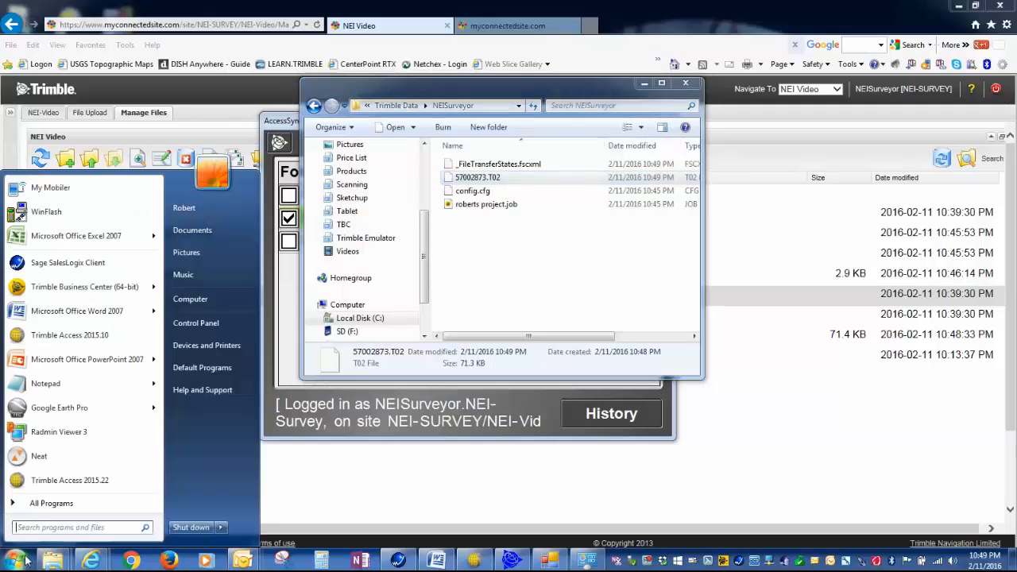
{"action": "left_click", "coordinate": [62, 505]}
{"action": "left_click_drag", "start_coordinate": [158, 387], "coordinate": [177, 244]}
{"action": "left_click", "coordinate": [89, 305]}
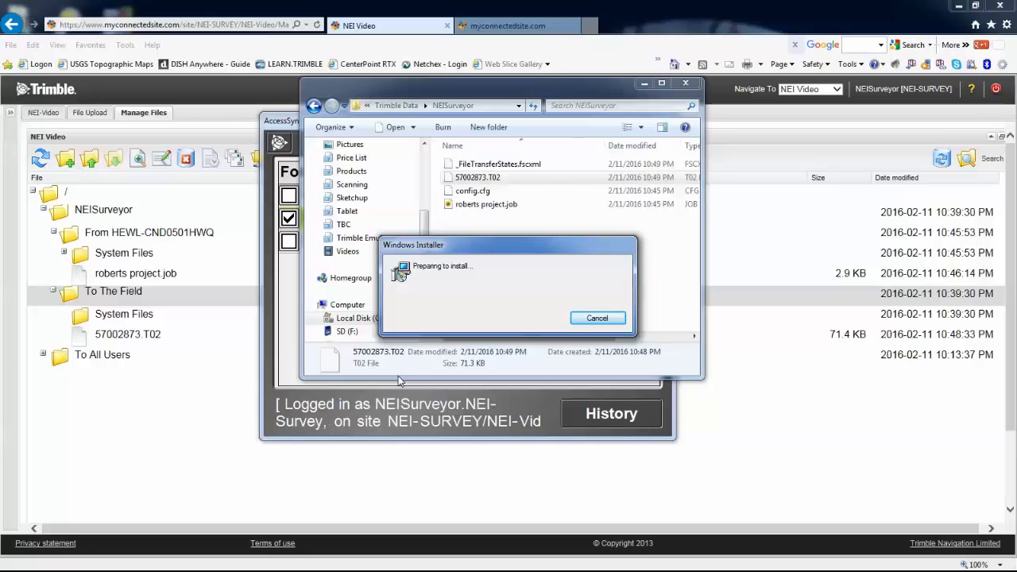
Launch TCC Explorer from the Trimble TCC program folder in All Programs
{"action": "mouse_move", "coordinate": [62, 564]}
{"action": "left_click", "coordinate": [14, 563]}
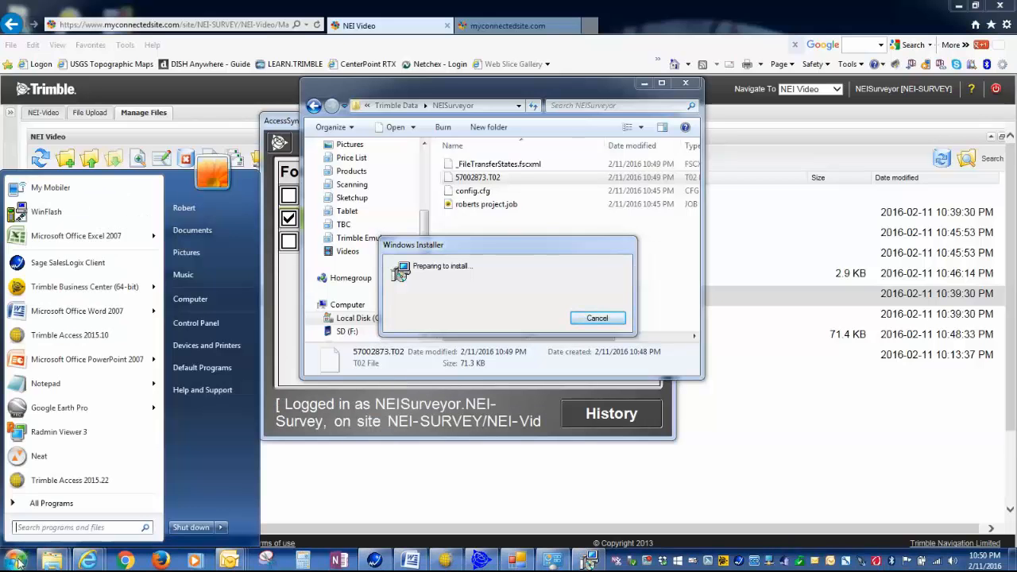
{"action": "left_click", "coordinate": [47, 503]}
{"action": "left_click_drag", "start_coordinate": [163, 274], "coordinate": [163, 457]}
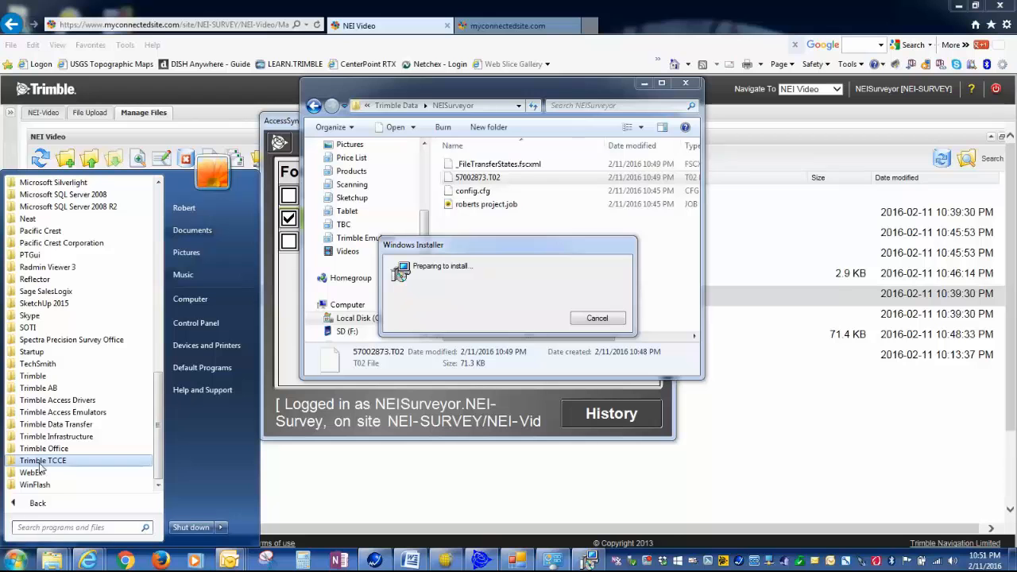
{"action": "left_click", "coordinate": [29, 463]}
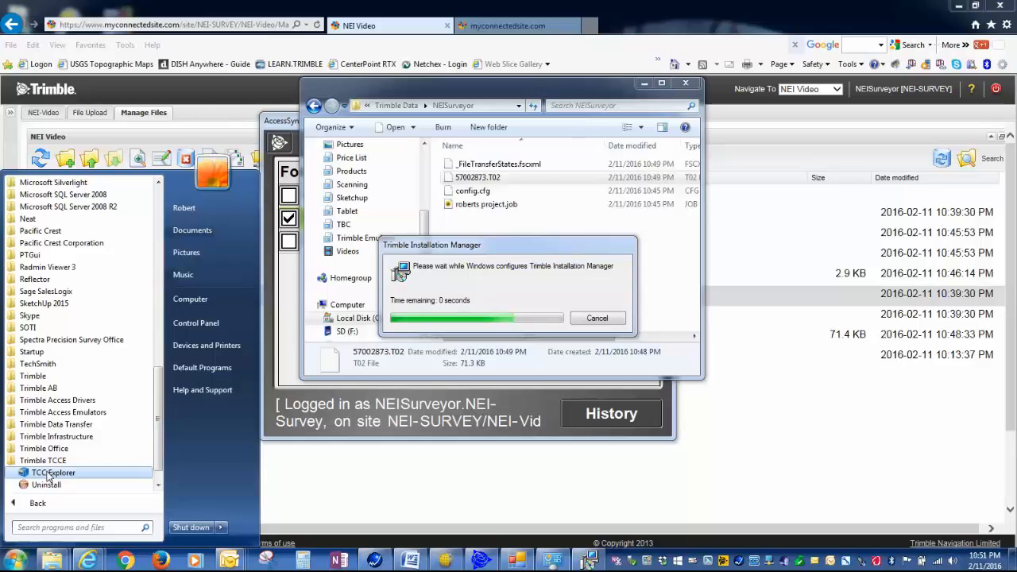
{"action": "left_click", "coordinate": [48, 474]}
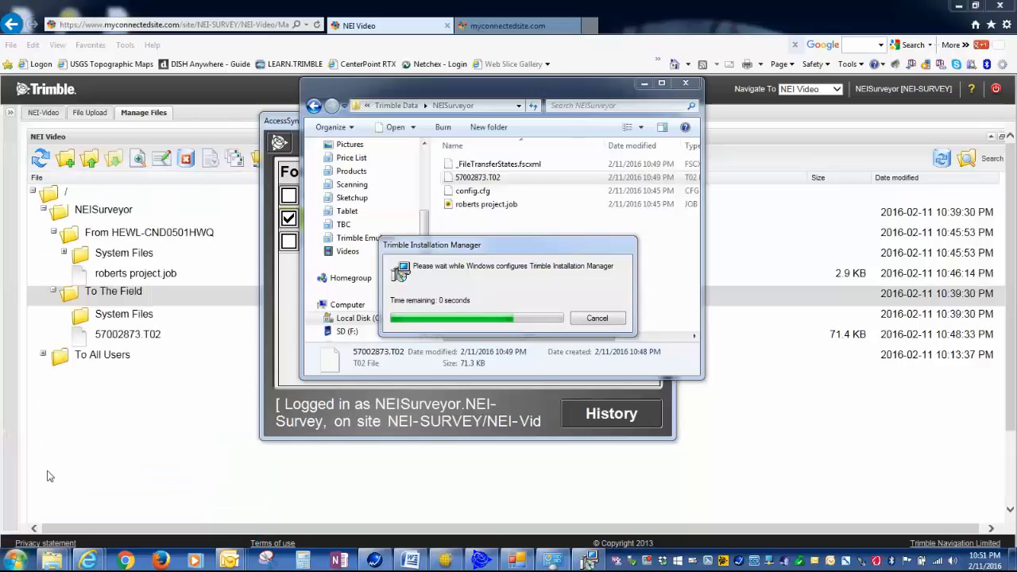
Start TCC Explorer once more via Start > All Programs > Trimble TCC
{"action": "left_click", "coordinate": [14, 563]}
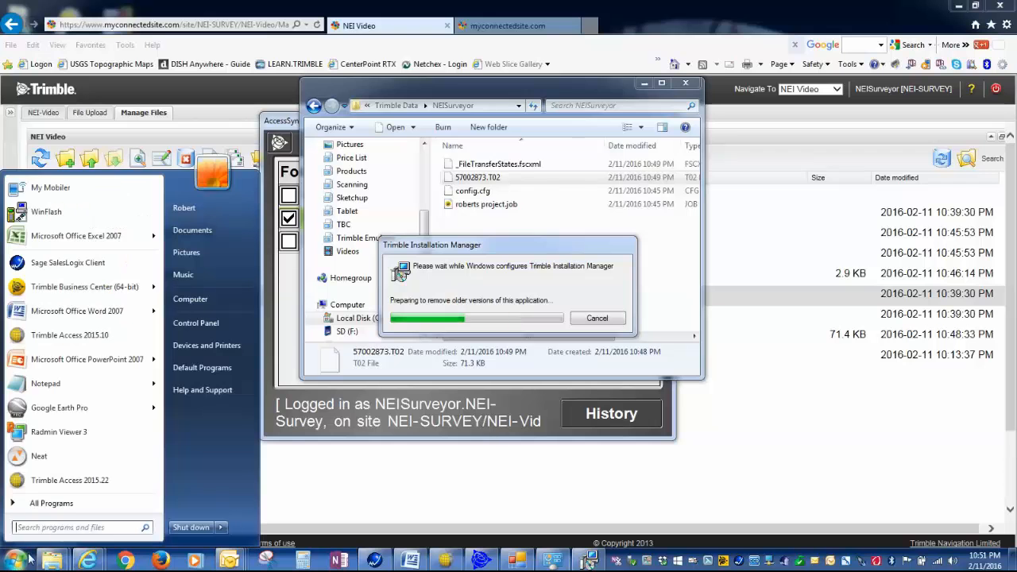
{"action": "left_click", "coordinate": [50, 503]}
{"action": "left_click", "coordinate": [49, 462]}
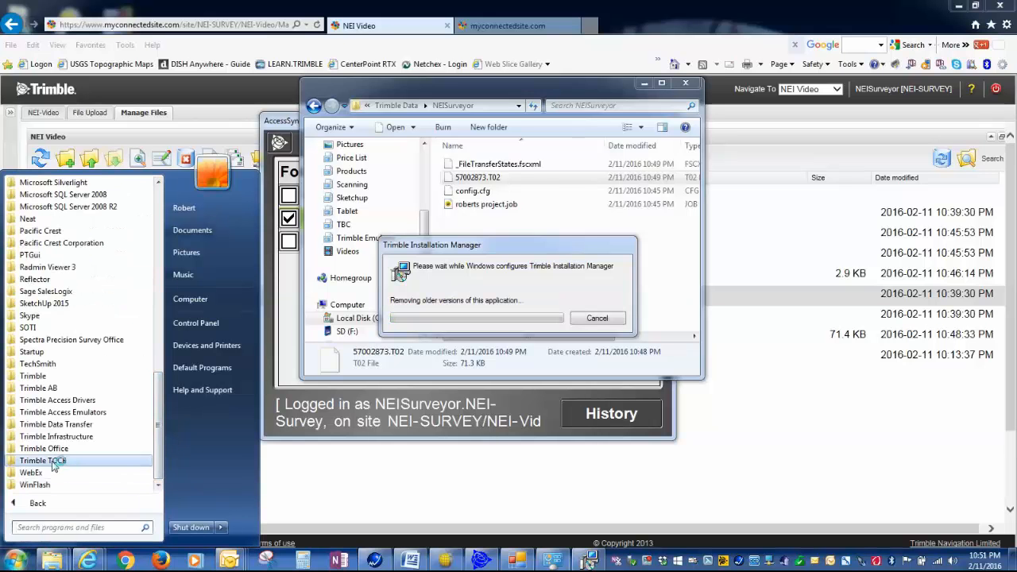
{"action": "left_click", "coordinate": [52, 473]}
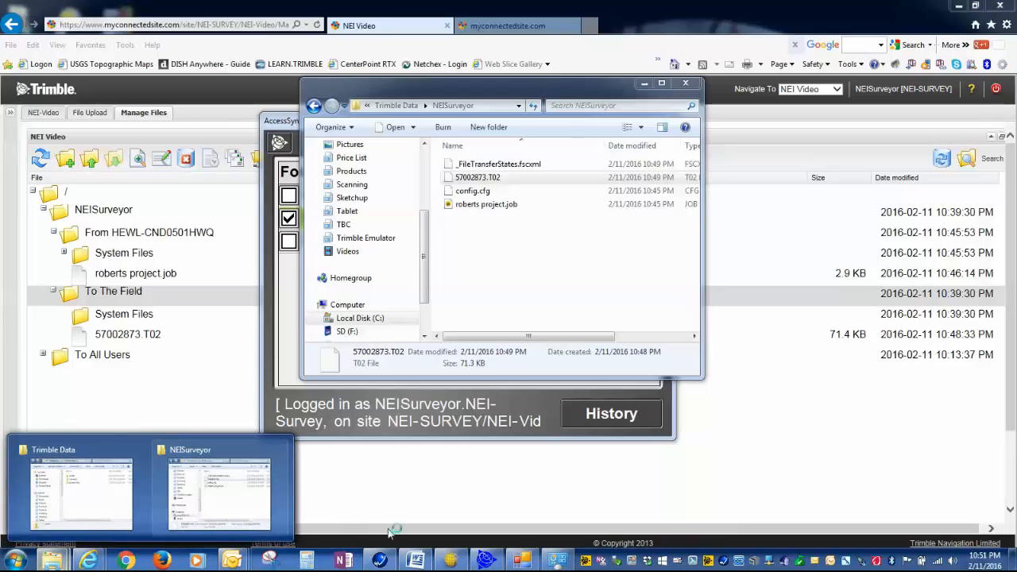
Log off TCC Explorer from the tray, then submit the login with the surveyor's member ID
{"action": "right_click", "coordinate": [755, 563]}
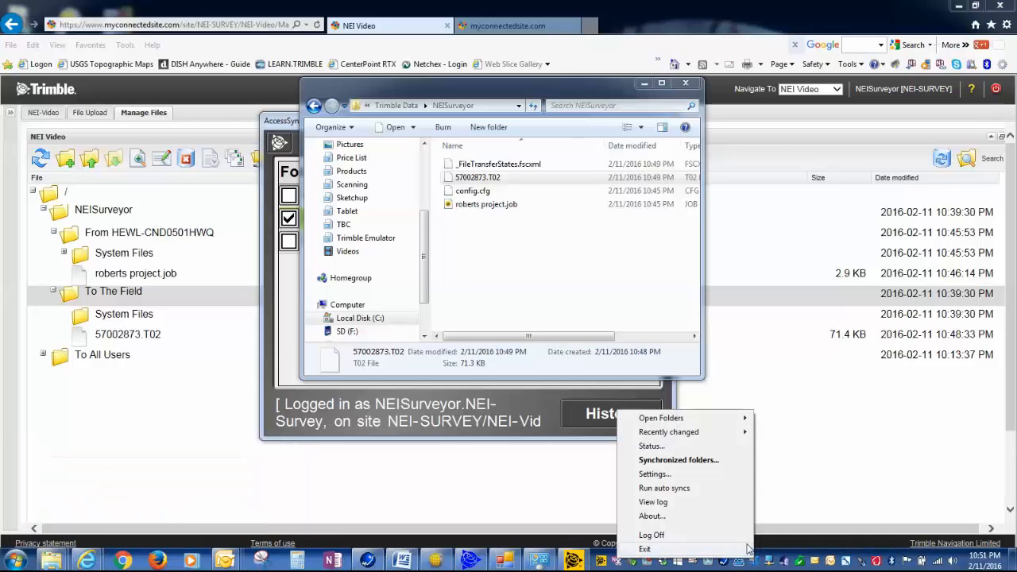
{"action": "left_click", "coordinate": [699, 535]}
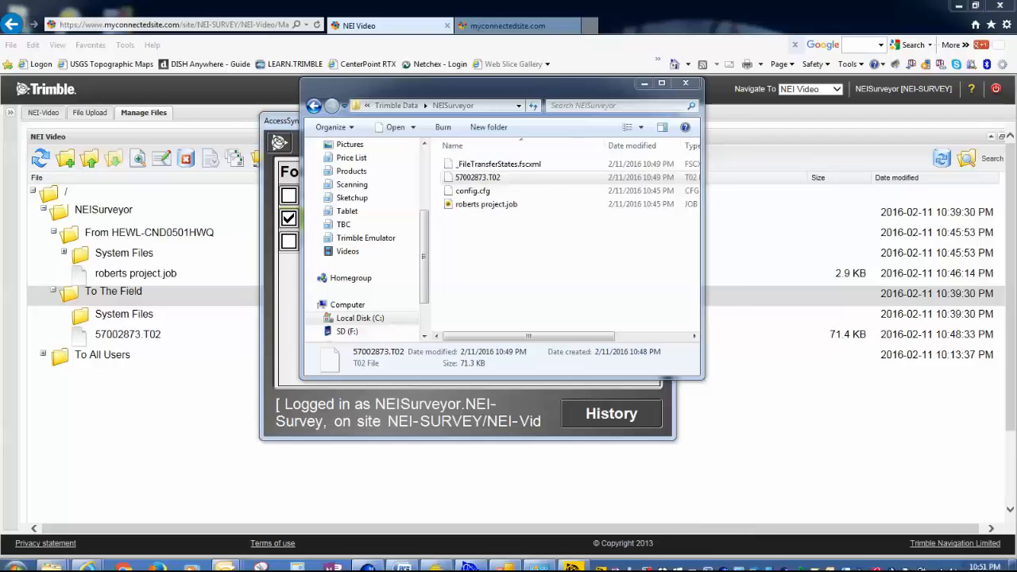
{"action": "right_click", "coordinate": [740, 566]}
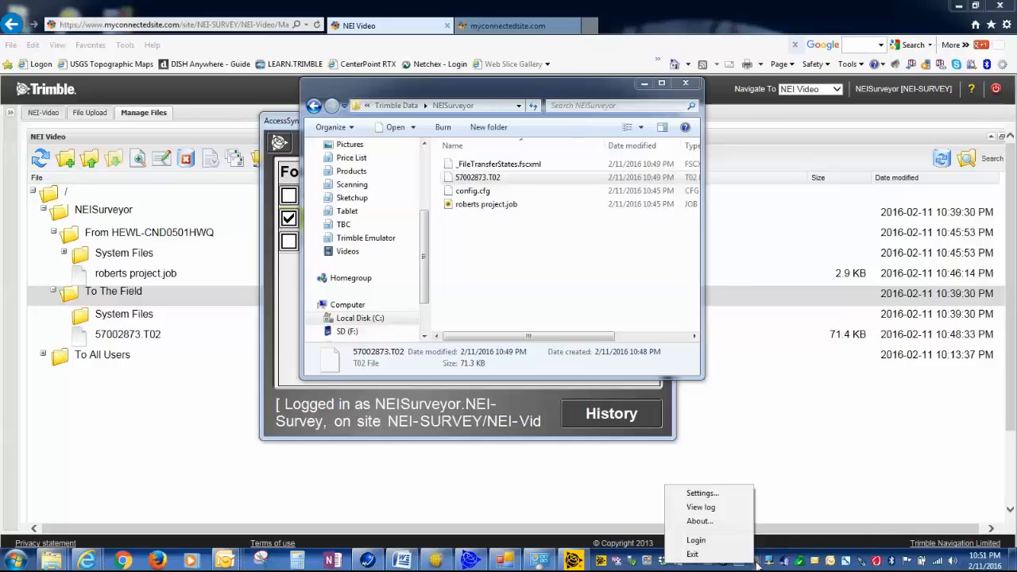
{"action": "left_click", "coordinate": [717, 539]}
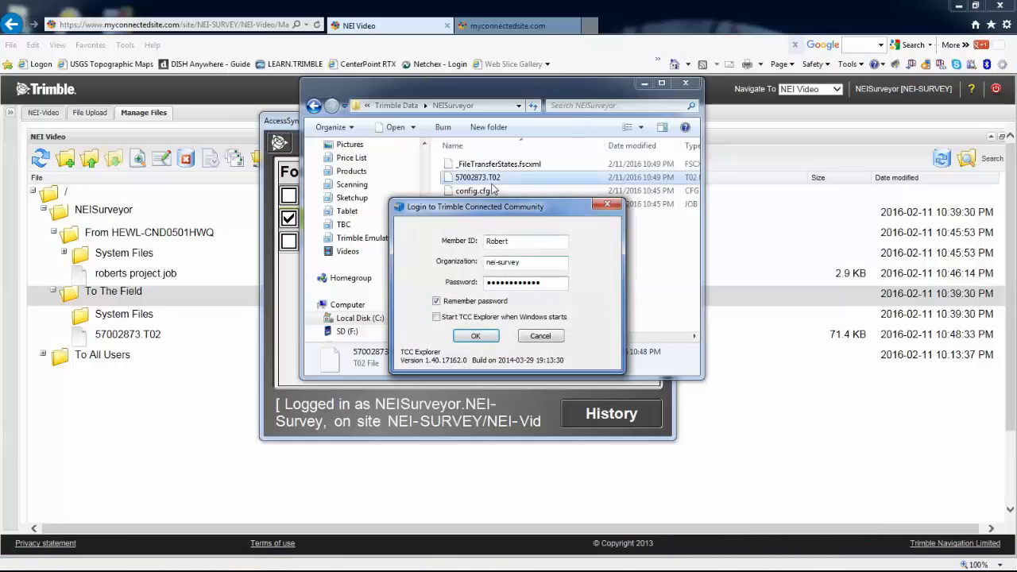
{"action": "double_click", "coordinate": [517, 244]}
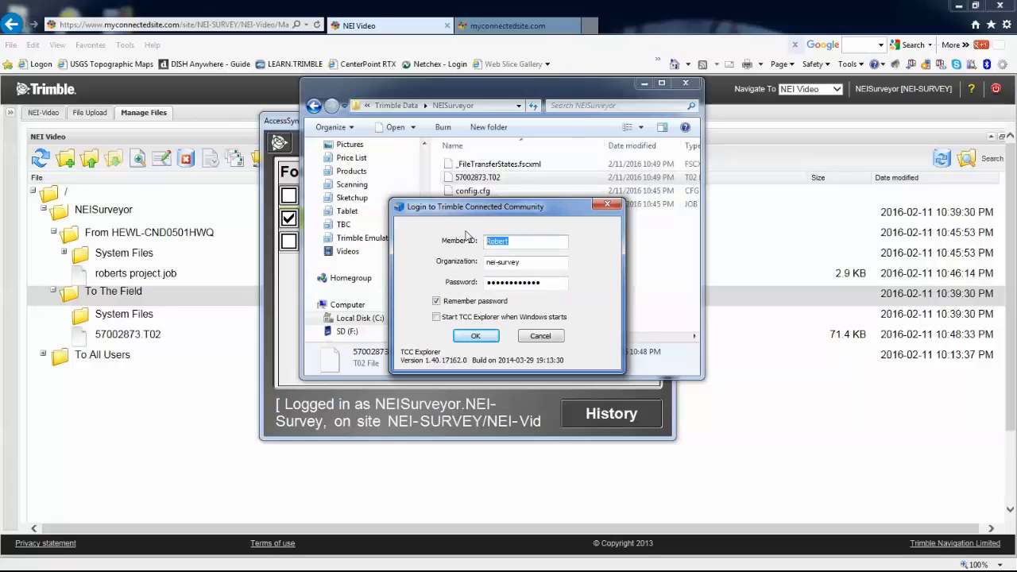
{"action": "type", "text": "NEISurveyor"}
{"action": "key", "text": "Return"}
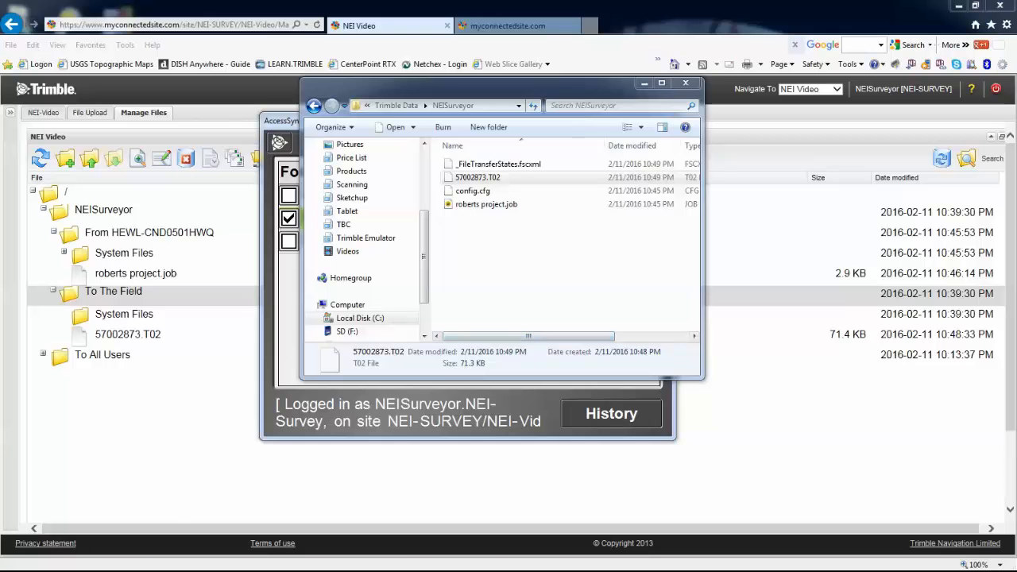
{"action": "mouse_move", "coordinate": [73, 562]}
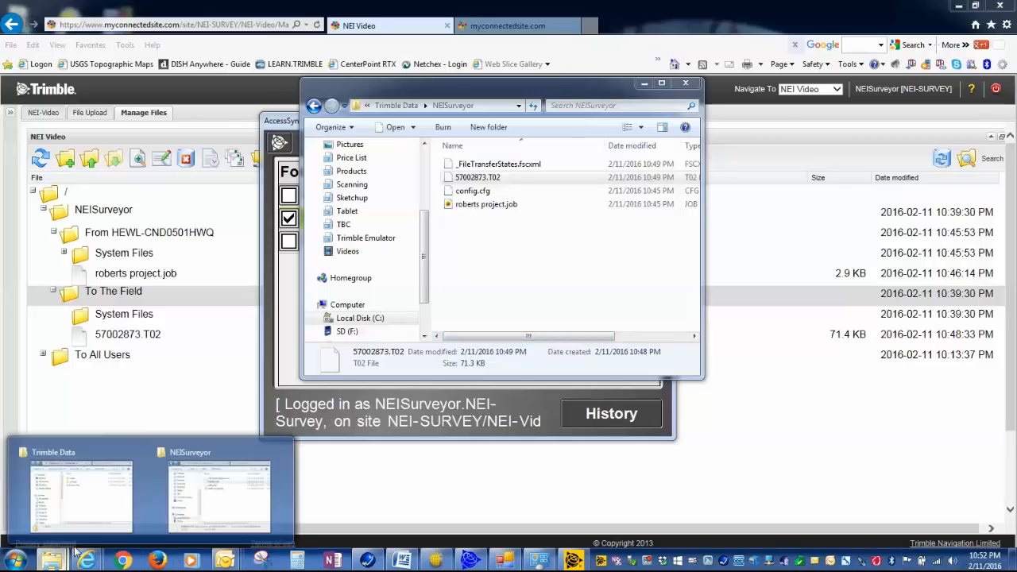
In a maximized Explorer, create a NEISurveyor folder at the C: root and open it
{"action": "left_click", "coordinate": [111, 501]}
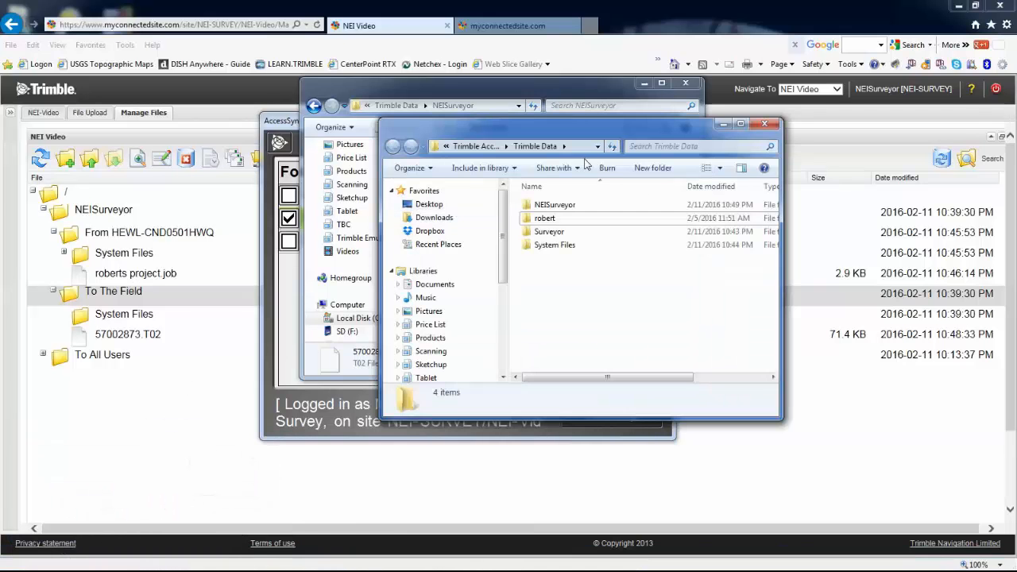
{"action": "left_click", "coordinate": [740, 125]}
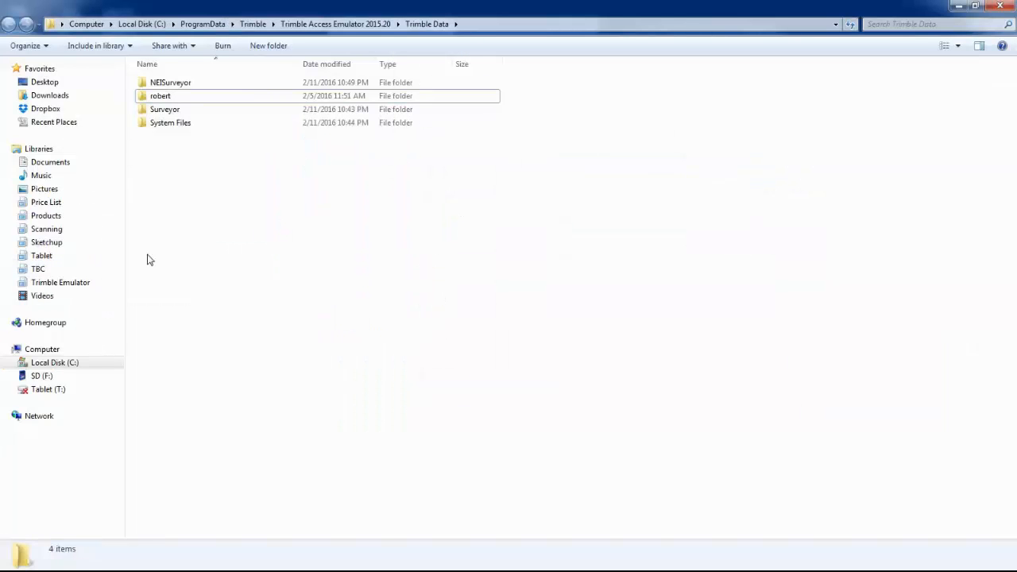
{"action": "left_click", "coordinate": [81, 363]}
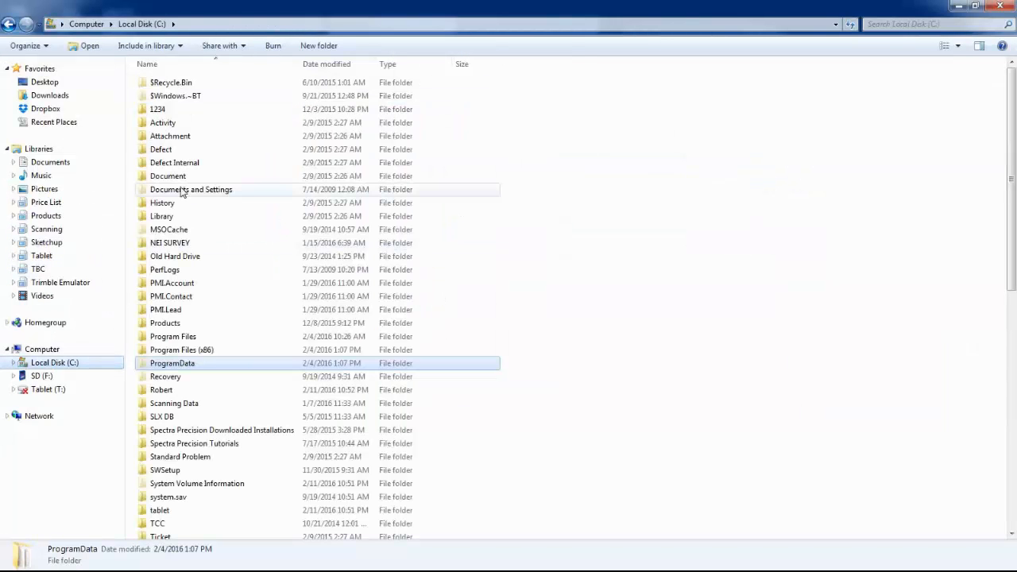
{"action": "right_click", "coordinate": [565, 322]}
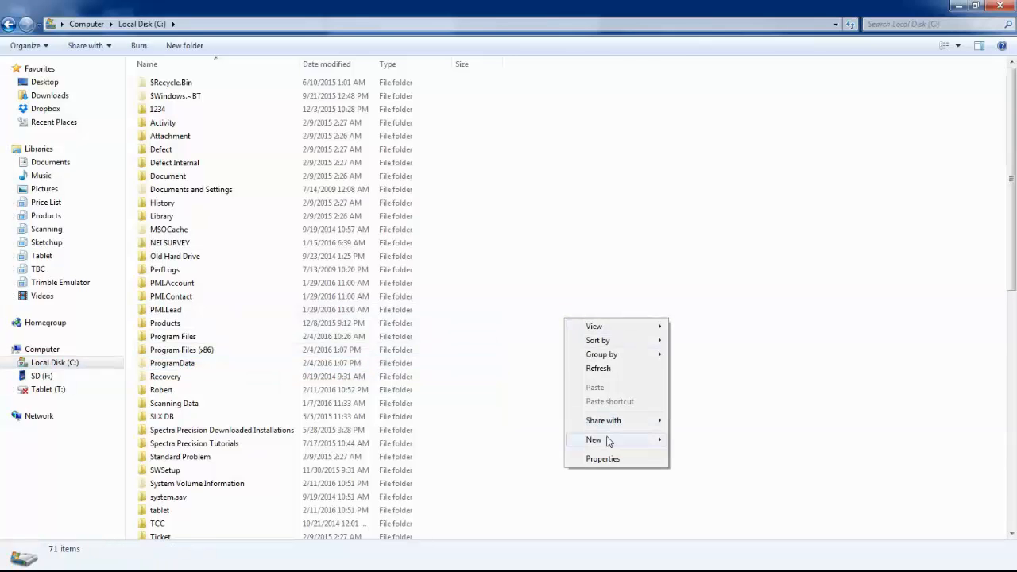
{"action": "mouse_move", "coordinate": [618, 439]}
{"action": "left_click", "coordinate": [705, 268]}
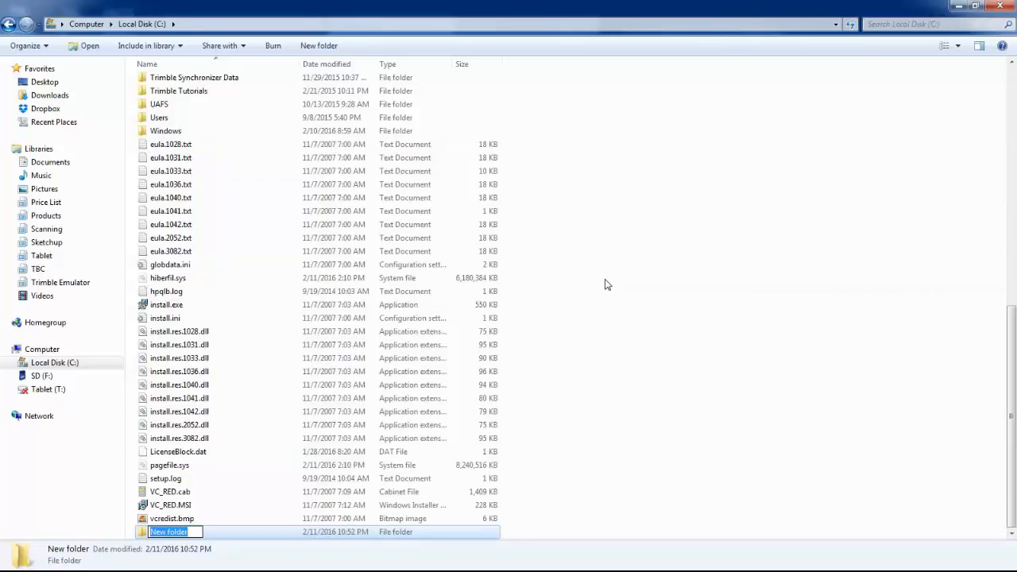
{"action": "type", "text": "N"}
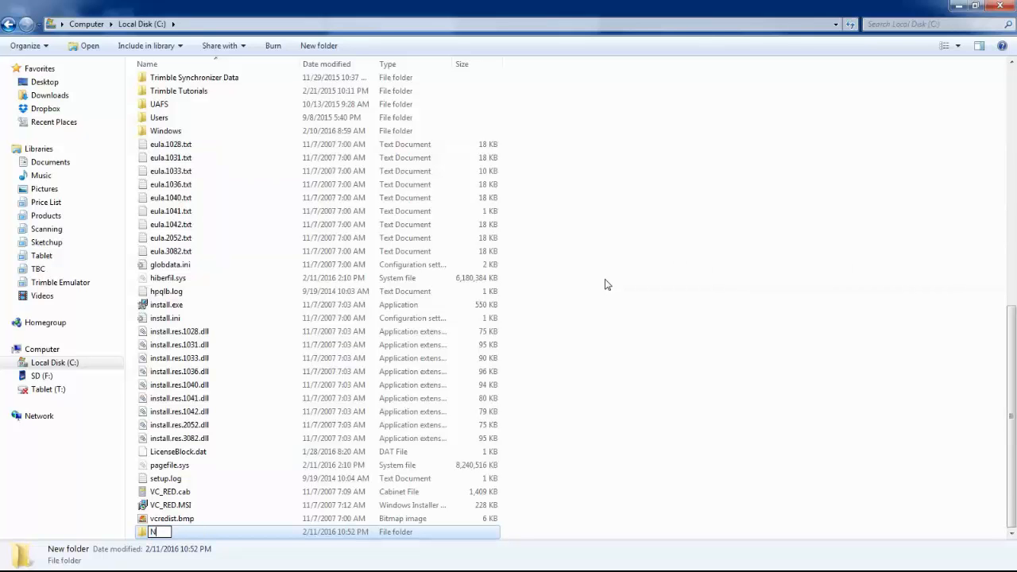
{"action": "type", "text": "EISurveyor"}
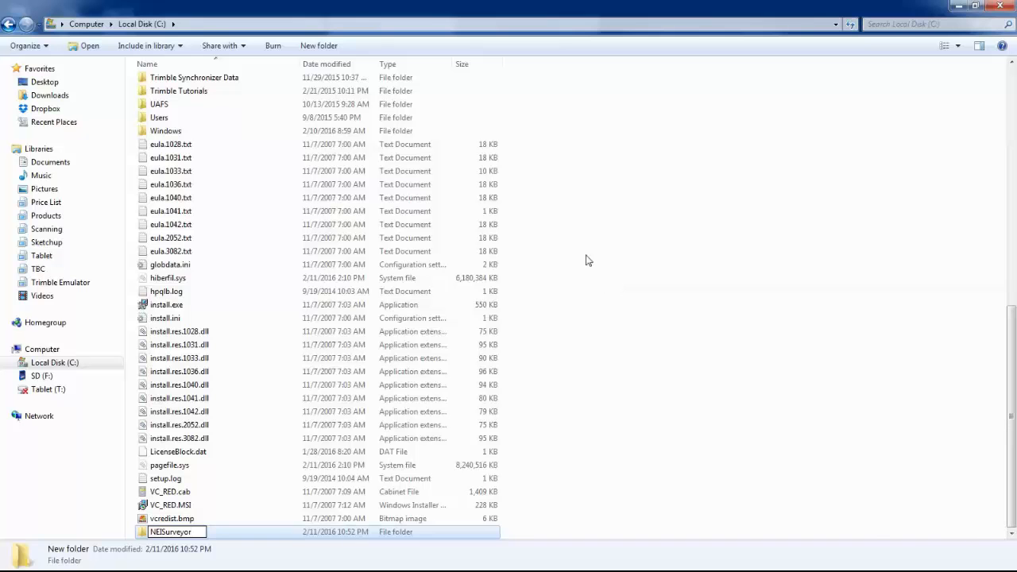
{"action": "left_click", "coordinate": [651, 352]}
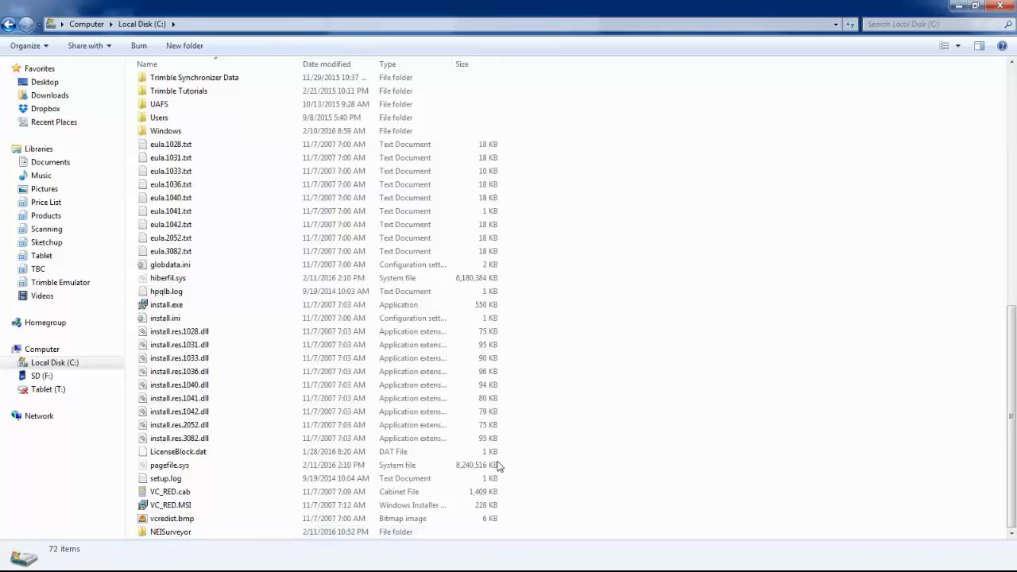
{"action": "left_click", "coordinate": [182, 533]}
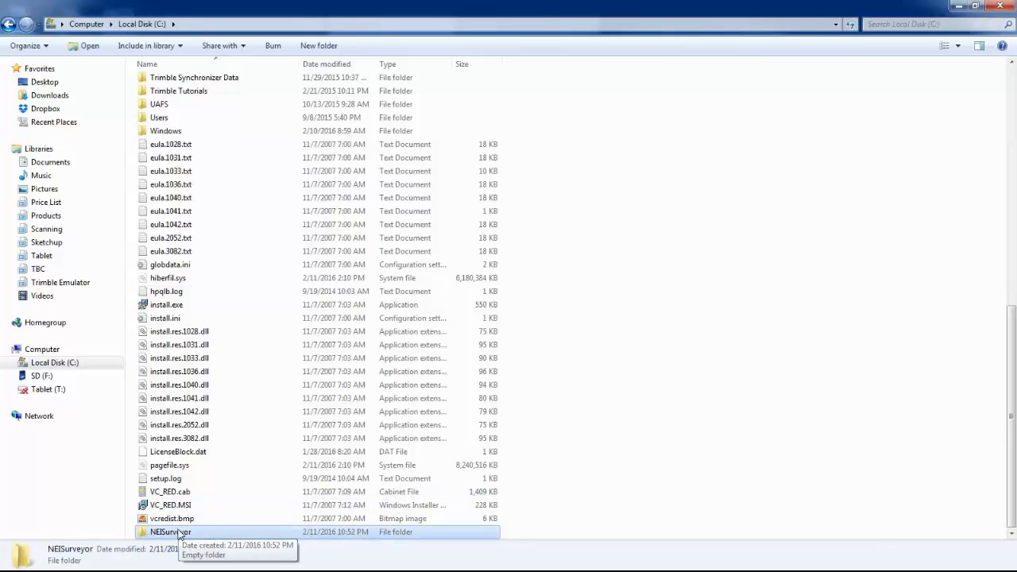
{"action": "double_click", "coordinate": [176, 531]}
Choose 2 way sync for C:\NEISurveyor, pick NEI-SURVEY > NEI-Video, and sync to that filespace
{"action": "right_click", "coordinate": [175, 531]}
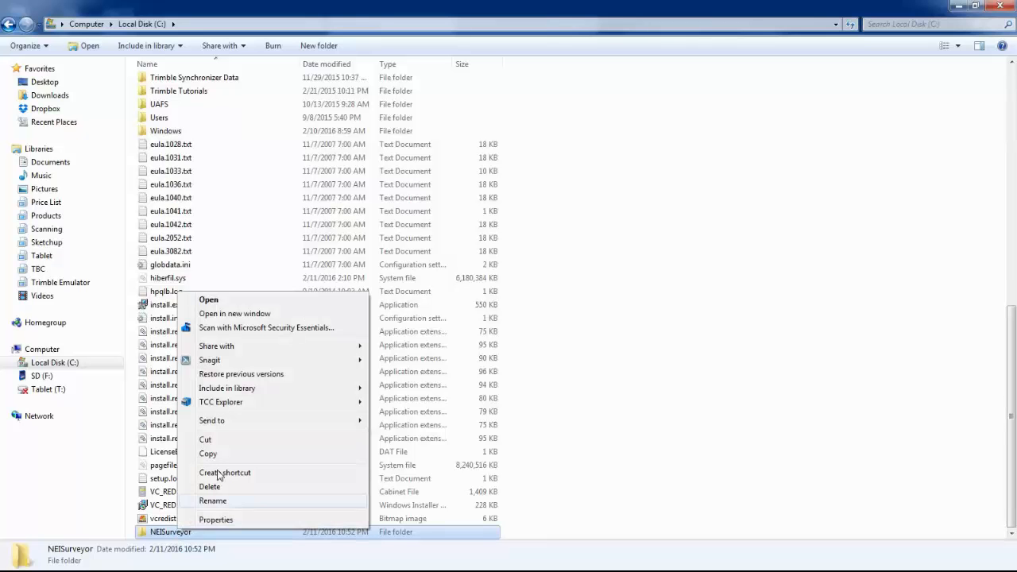
{"action": "mouse_move", "coordinate": [220, 405]}
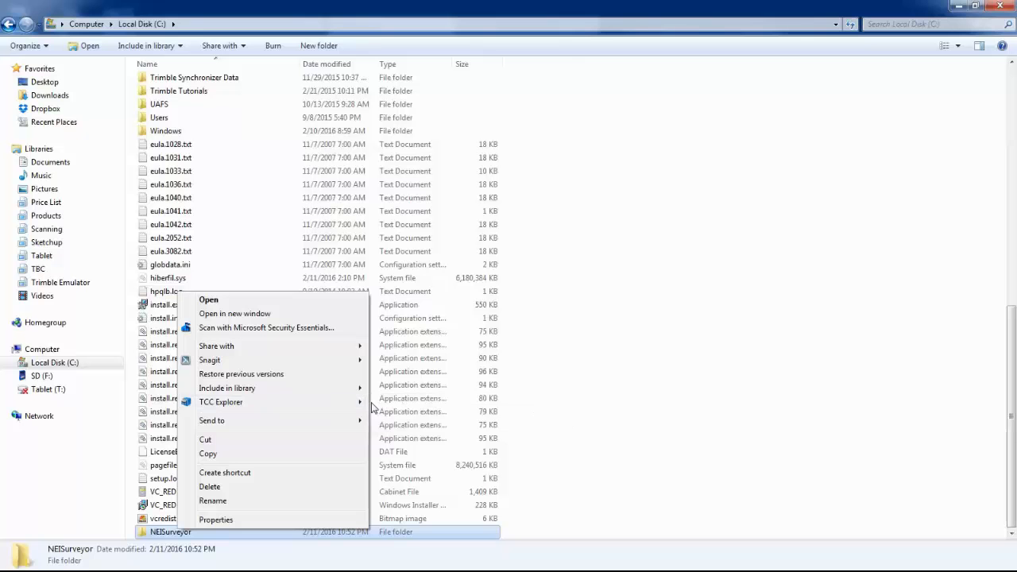
{"action": "mouse_move", "coordinate": [357, 404]}
{"action": "left_click", "coordinate": [413, 403]}
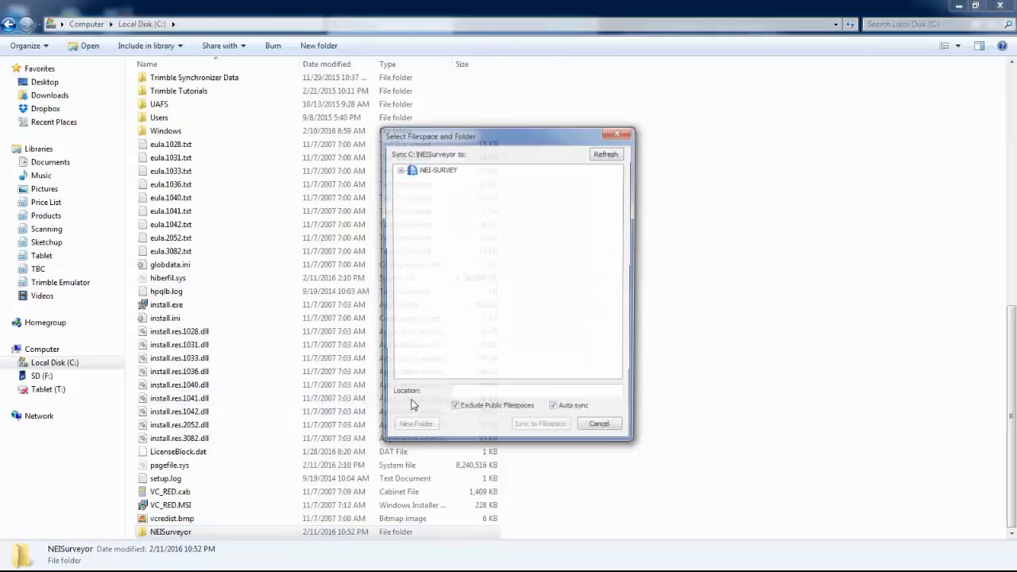
{"action": "left_click", "coordinate": [400, 170]}
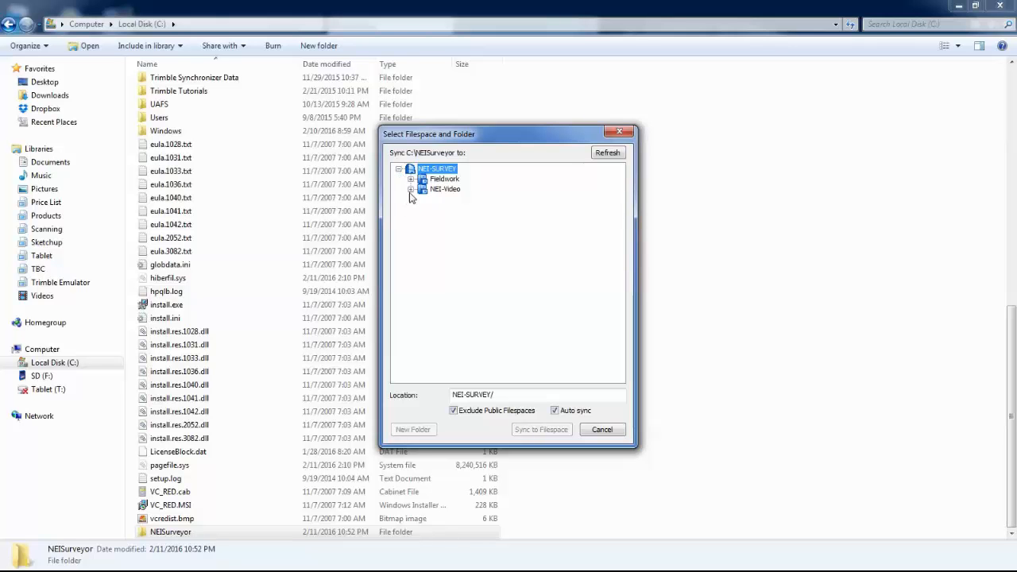
{"action": "left_click", "coordinate": [410, 190]}
{"action": "left_click", "coordinate": [449, 190]}
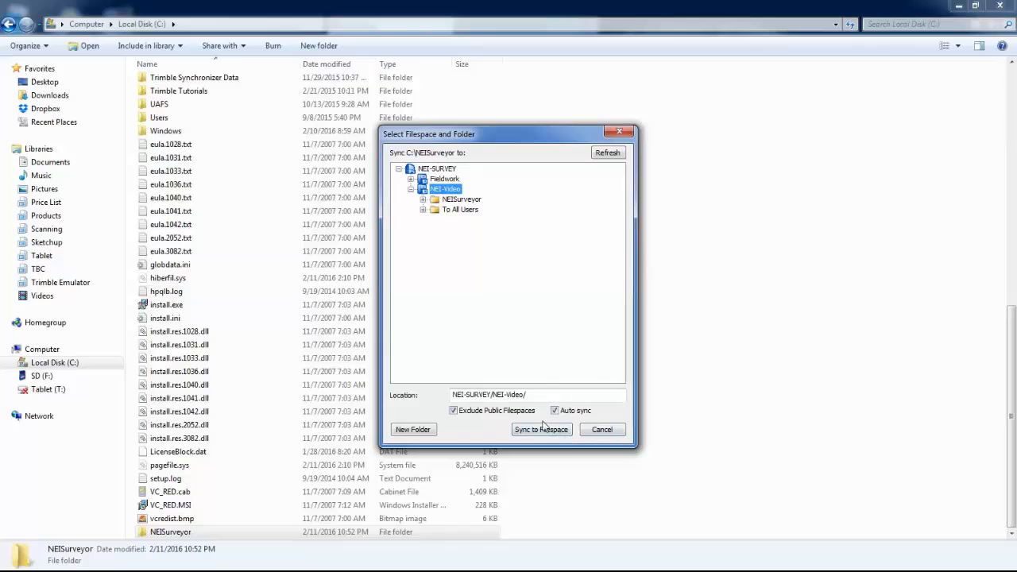
{"action": "left_click", "coordinate": [542, 429]}
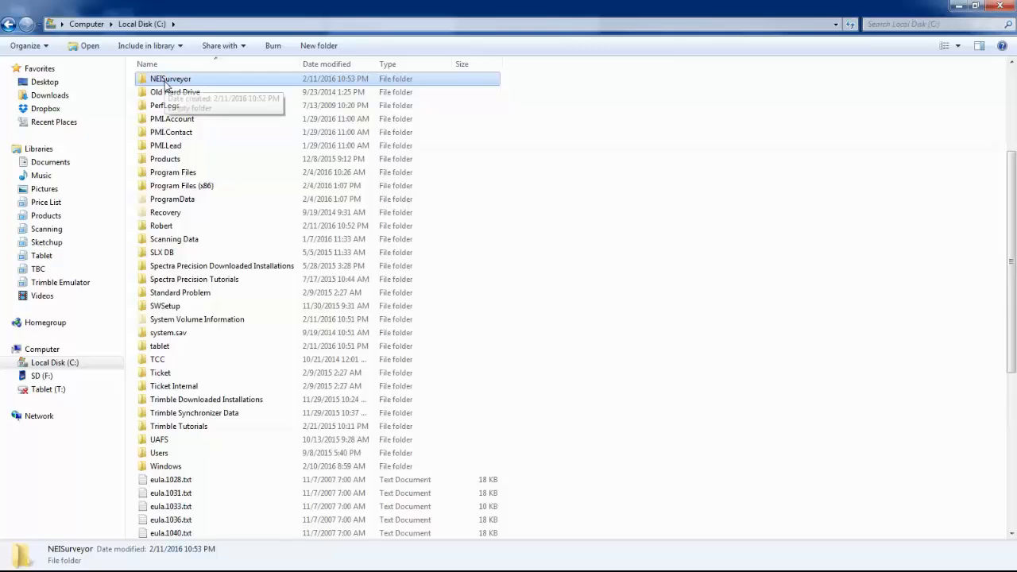
Browse into NEISurveyor\NEISurveyor\From HEWL-CND0501HWQ to confirm 57002873.T02 and roberts project.job synced
{"action": "double_click", "coordinate": [167, 80]}
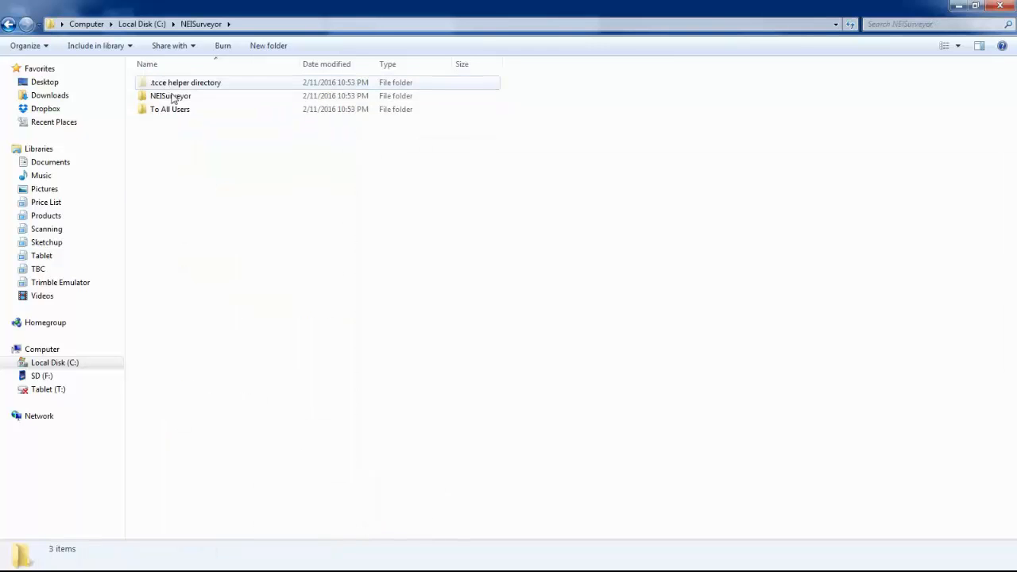
{"action": "double_click", "coordinate": [171, 96]}
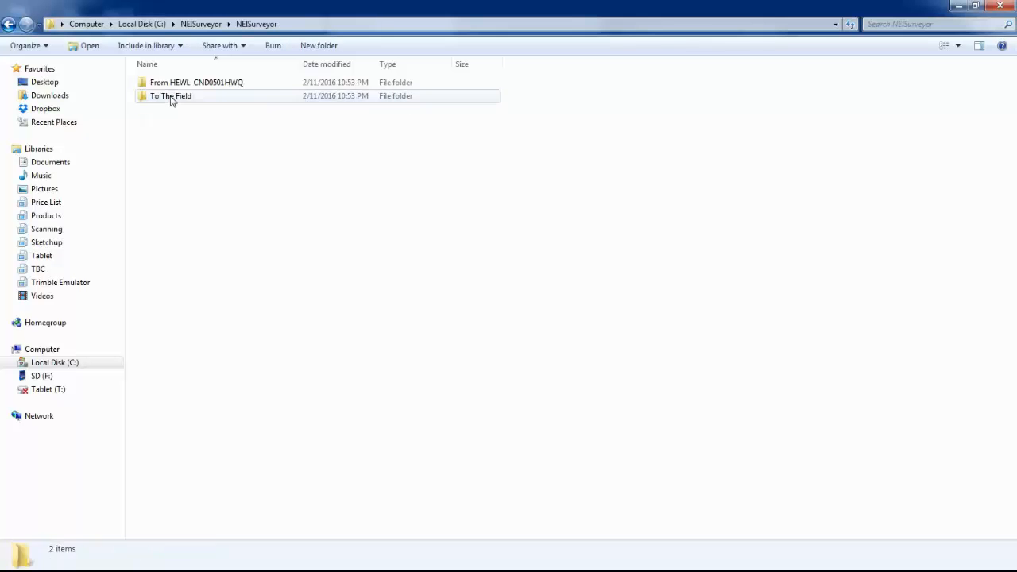
{"action": "left_click", "coordinate": [184, 83]}
{"action": "double_click", "coordinate": [184, 83]}
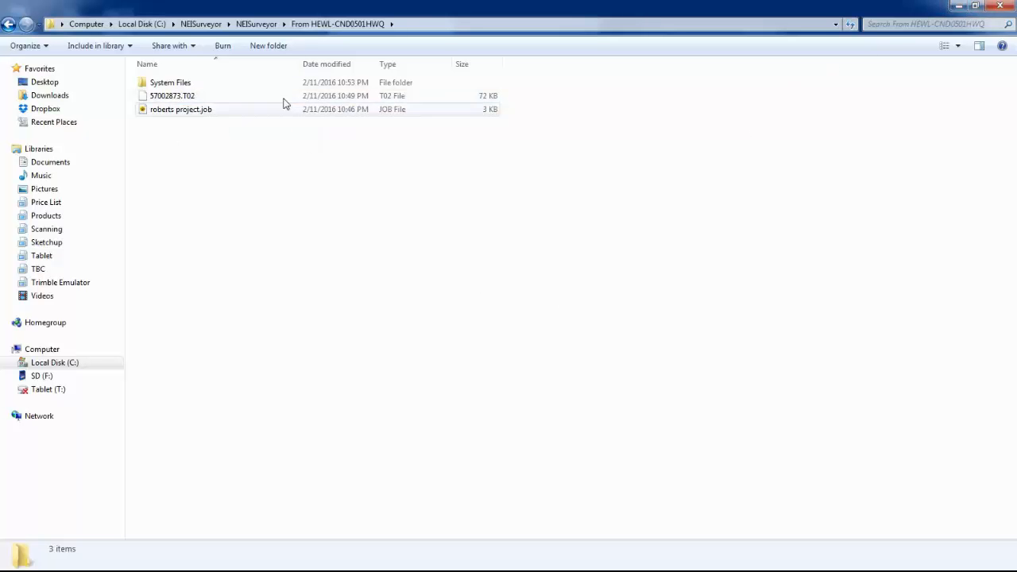
Minimize the Explorer windows to bring back NEI Video's Manage Files page in the browser
{"action": "left_click", "coordinate": [959, 7]}
{"action": "left_click", "coordinate": [643, 84]}
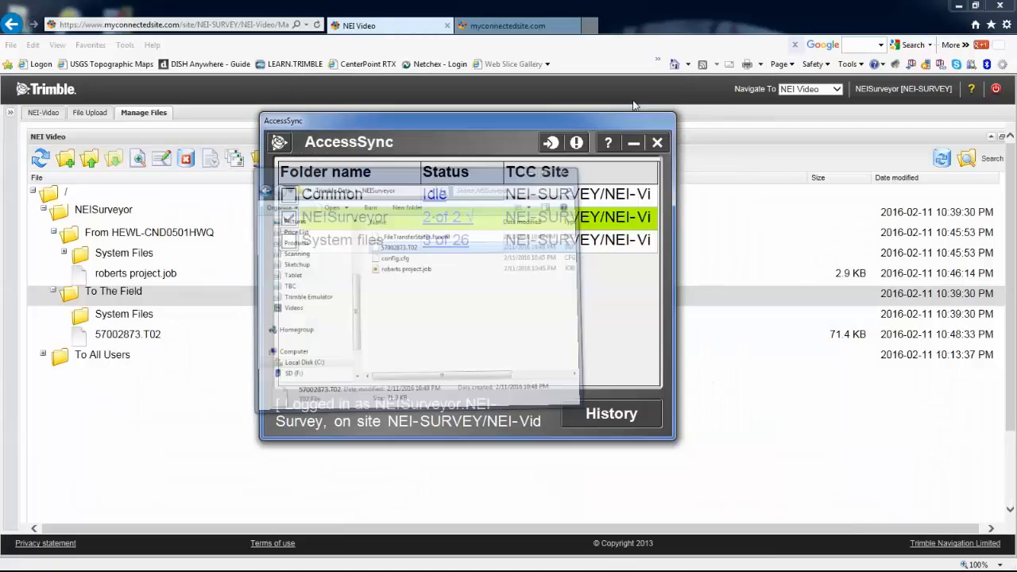
{"action": "left_click", "coordinate": [40, 158]}
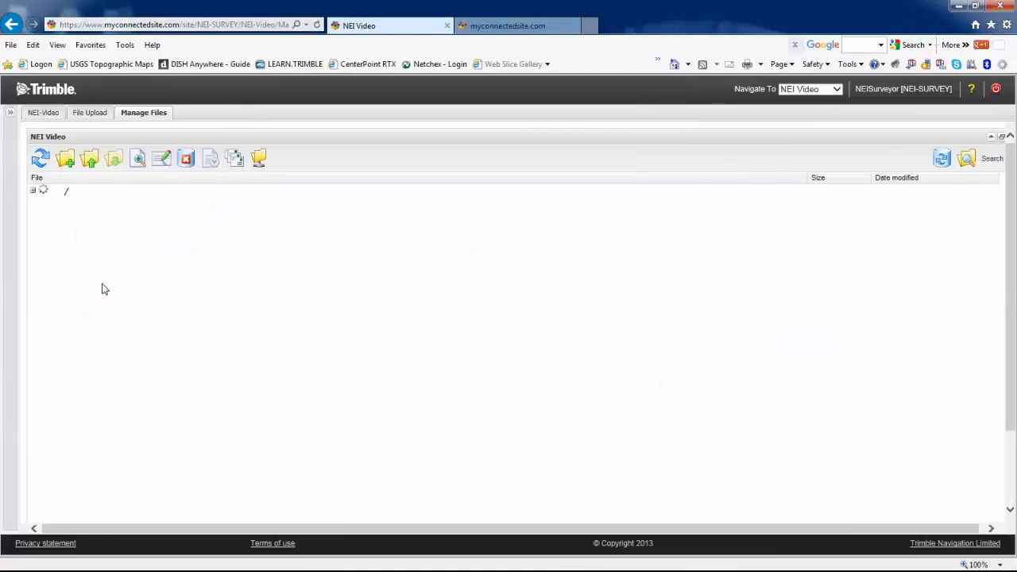